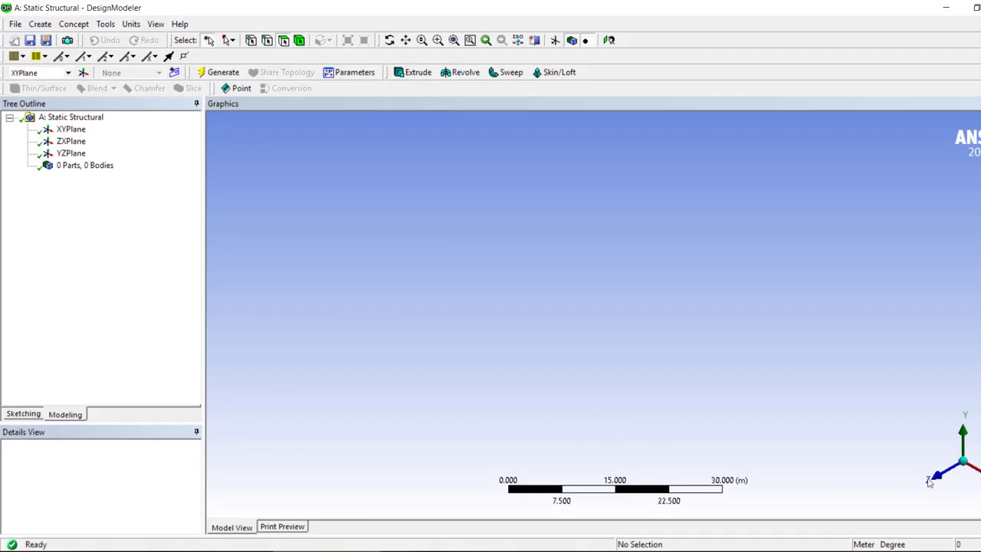
Step: Sketch a rectangle about 8.6 m by 8.7 m on the YZ plane with one corner at the origin
left_click(69, 153)
left_click(30, 414)
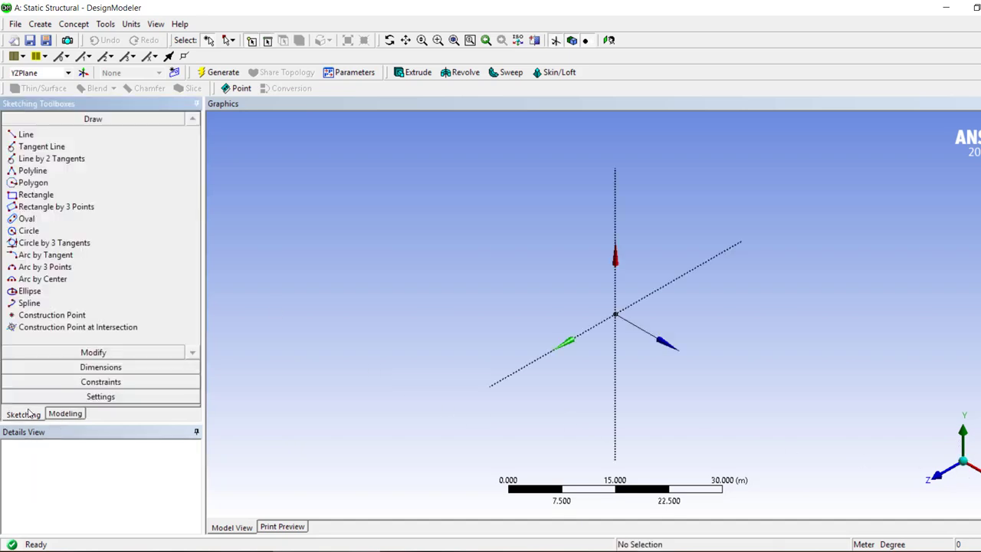
left_click(36, 194)
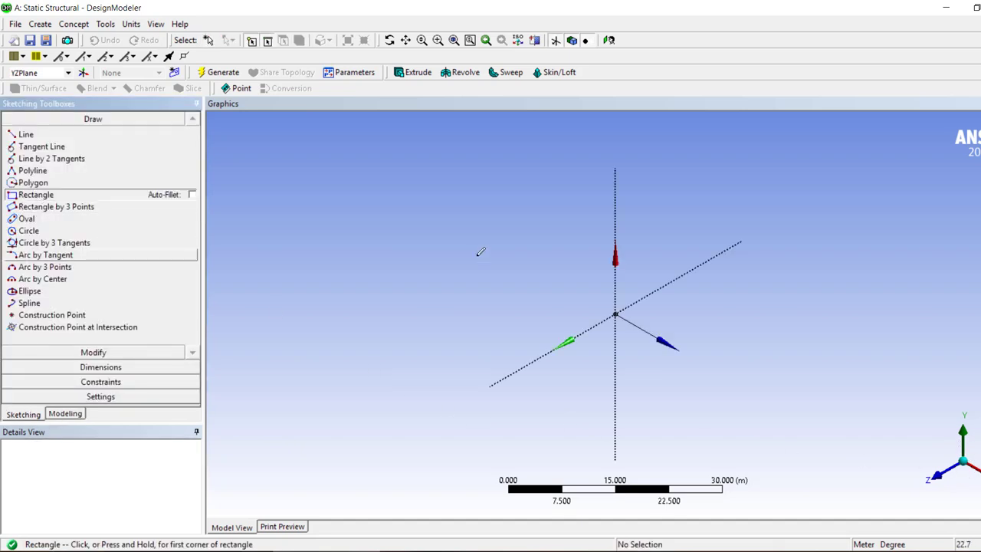
left_click(614, 314)
left_click(659, 239)
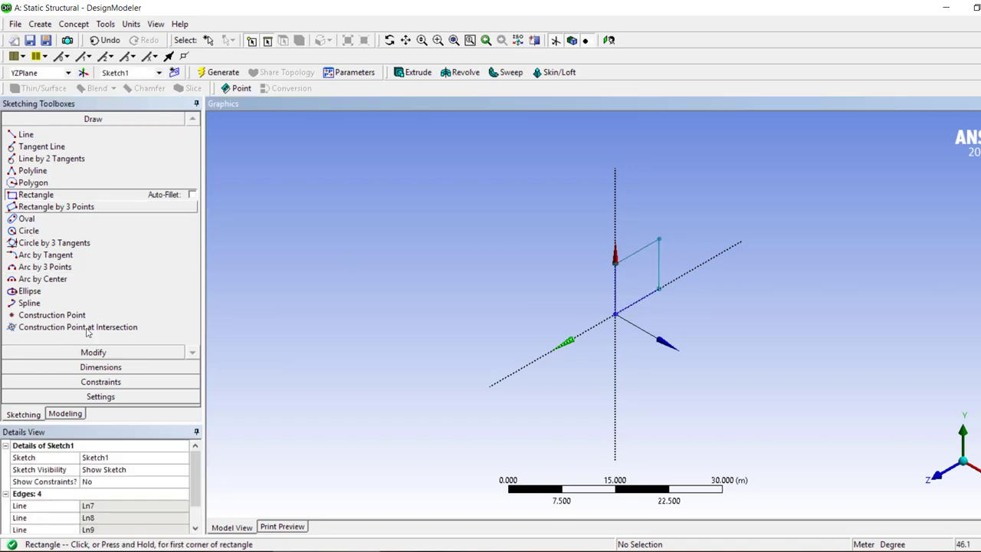
Step: Dimension two adjacent sides of the rectangle with general dimensions
left_click(85, 370)
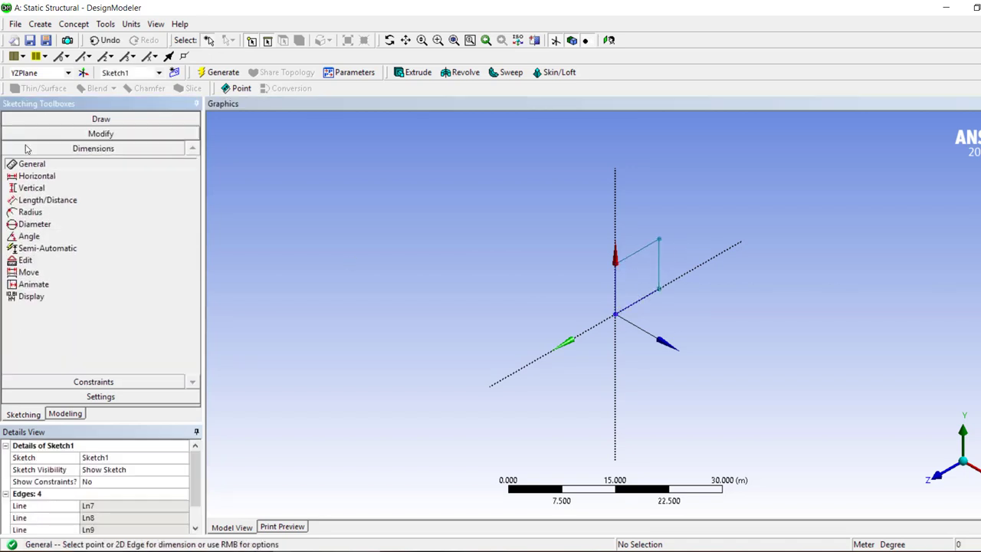
left_click(657, 247)
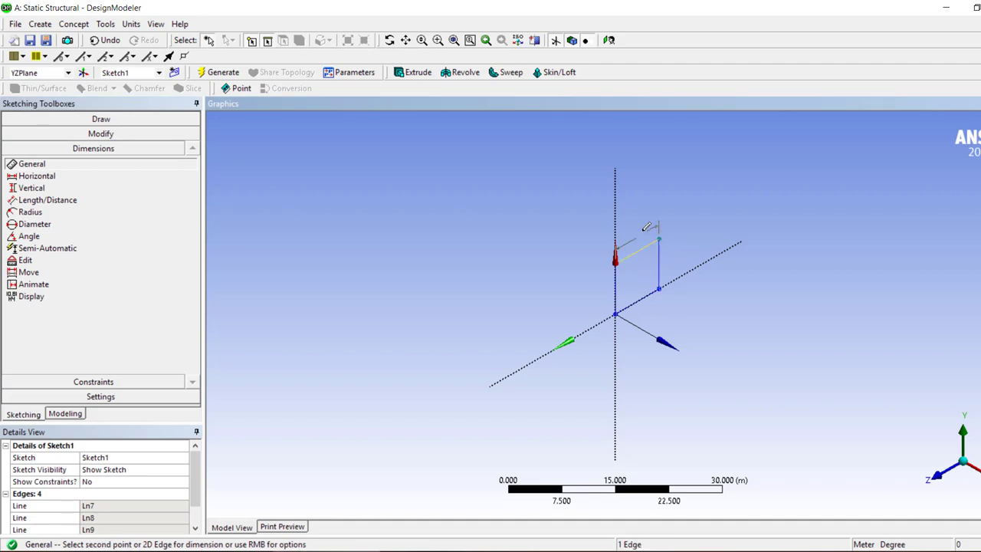
left_click(681, 265)
left_click(687, 244)
left_click(687, 245)
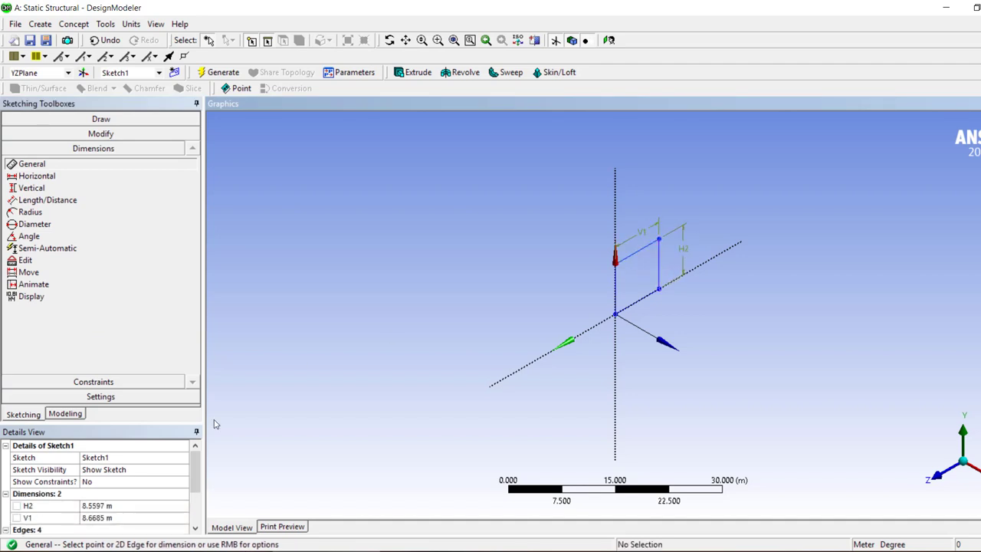
Step: Switch the model units to millimetres and set both rectangle dimensions to 90 mm
left_click(131, 24)
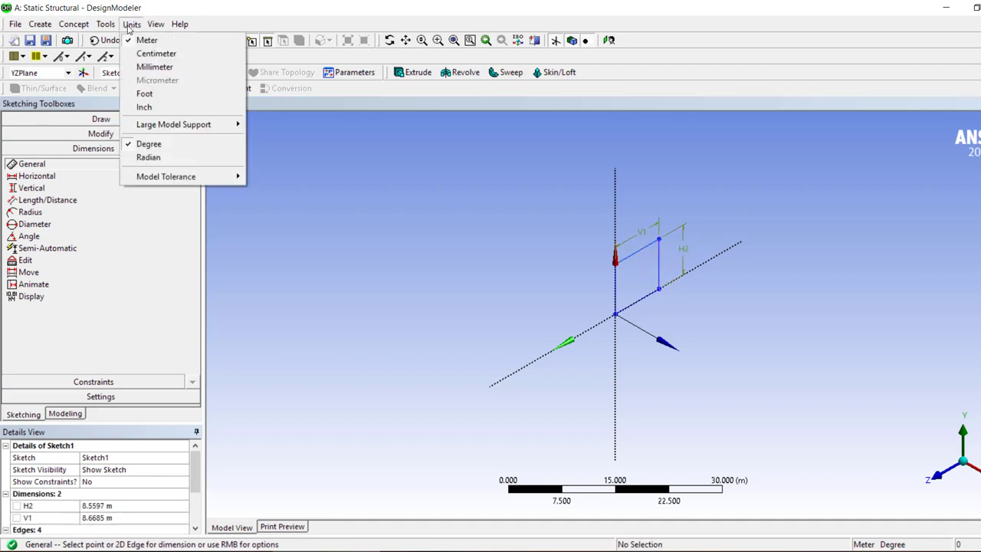
left_click(153, 66)
left_click(106, 505)
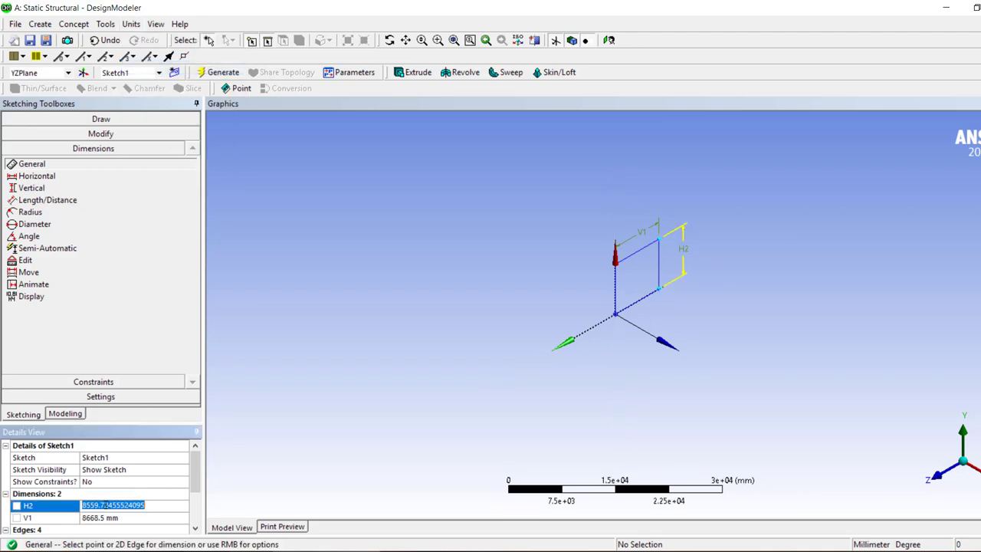
type("90")
key("Return")
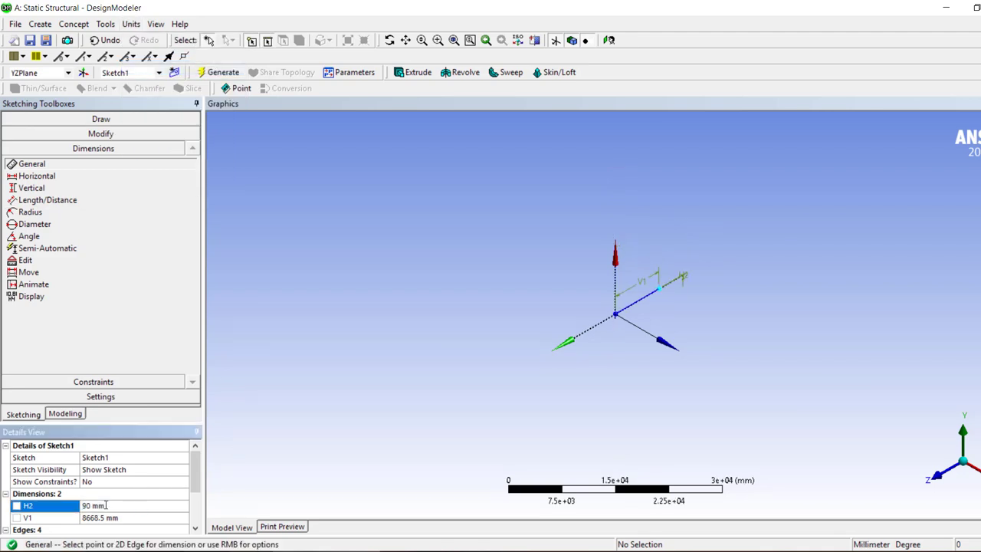
left_click(94, 518)
type("90")
key("Return")
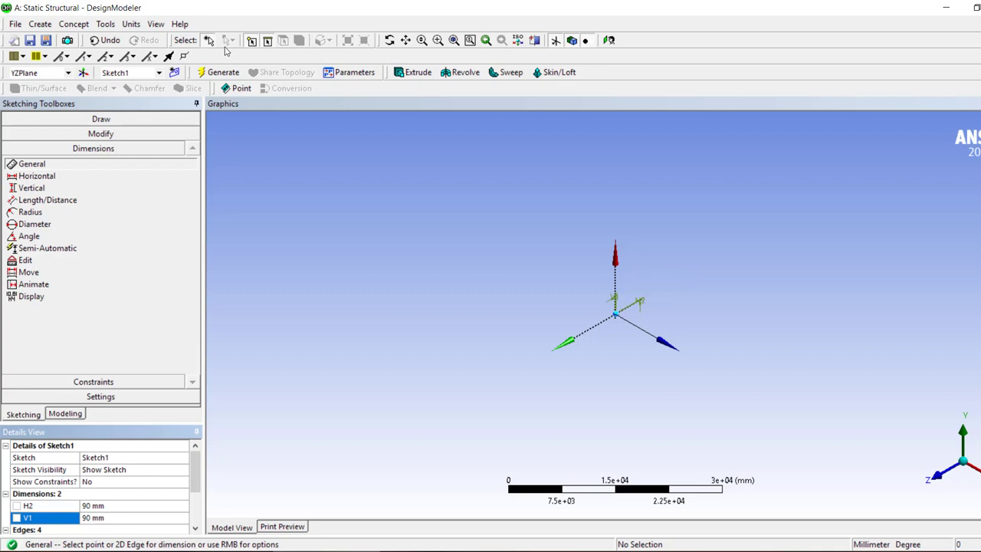
Step: Extrude the square sketch to a depth of 600 mm, as given in the shaft problem image, and generate the solid
left_click(418, 72)
key("alt+Tab")
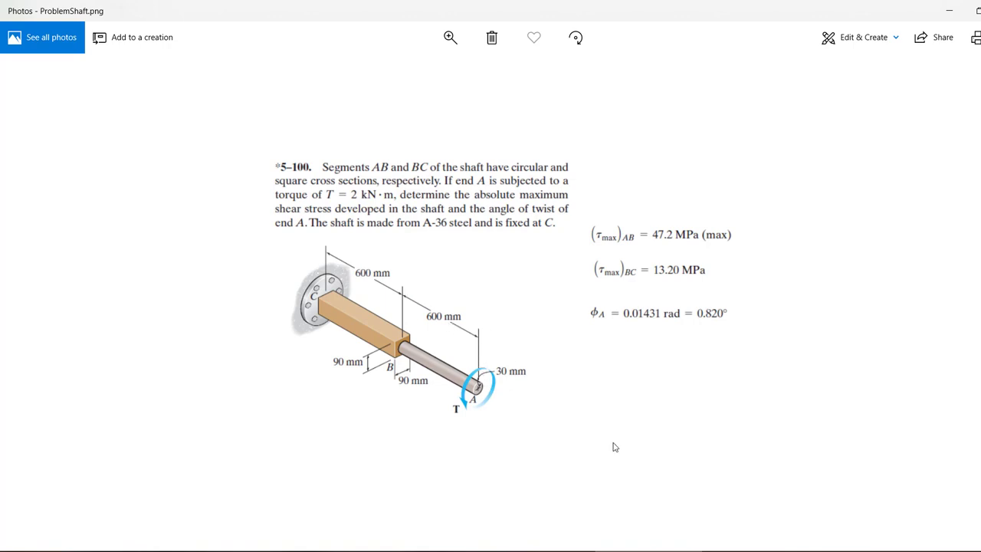
key("alt+Tab")
left_click(107, 469)
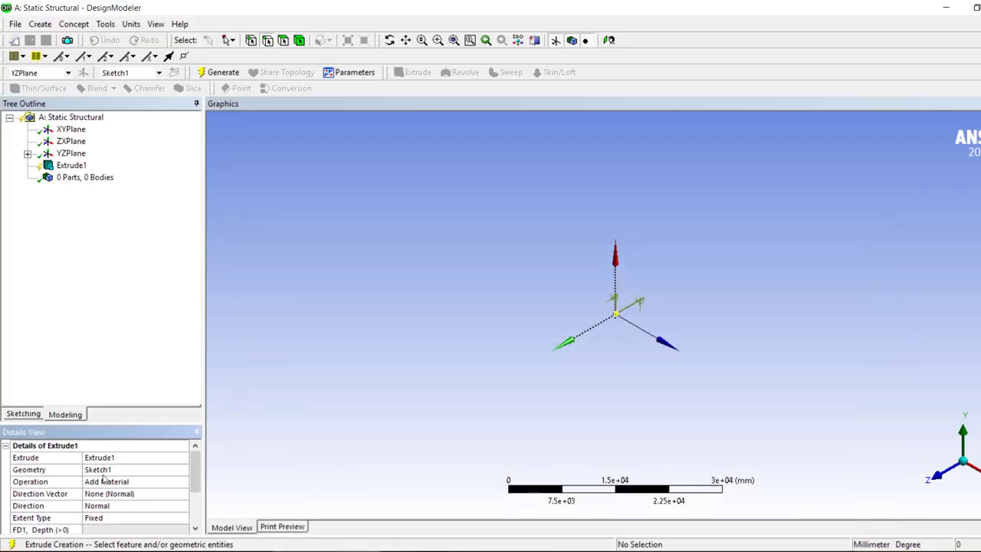
left_click(120, 529)
type("600")
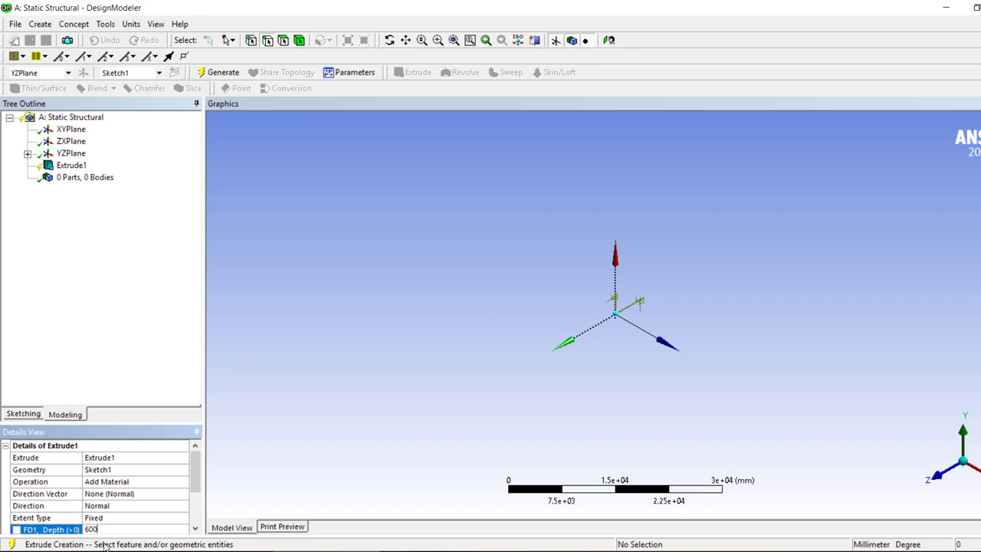
key("Return")
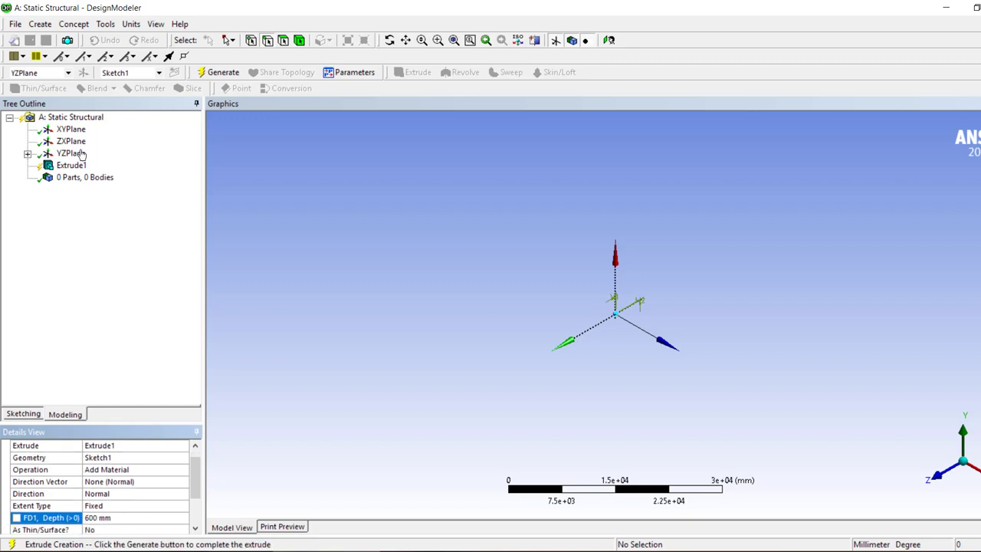
left_click(223, 74)
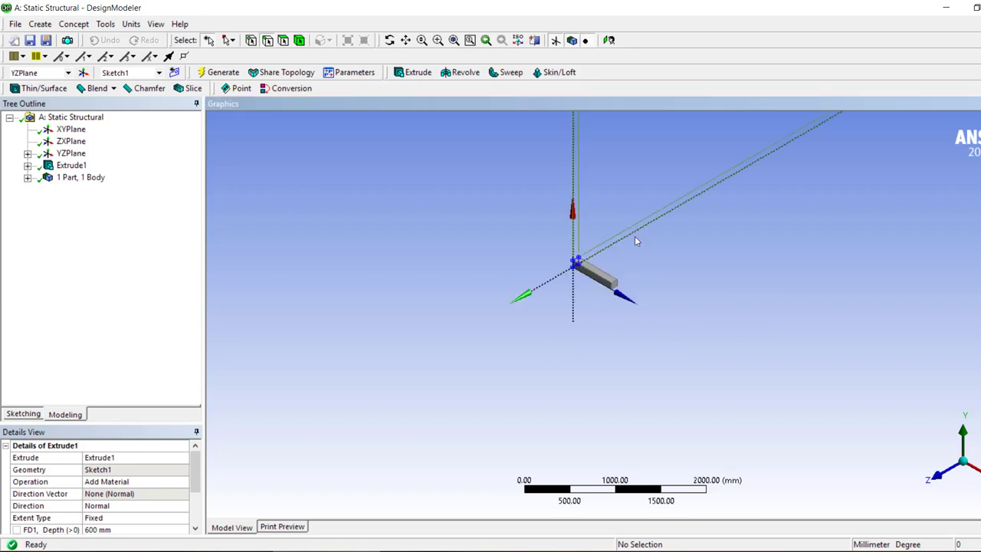
Step: Create a new sketch on the far square end face of the bar and draw a circle of about 28 mm radius near its centre
left_click(687, 461)
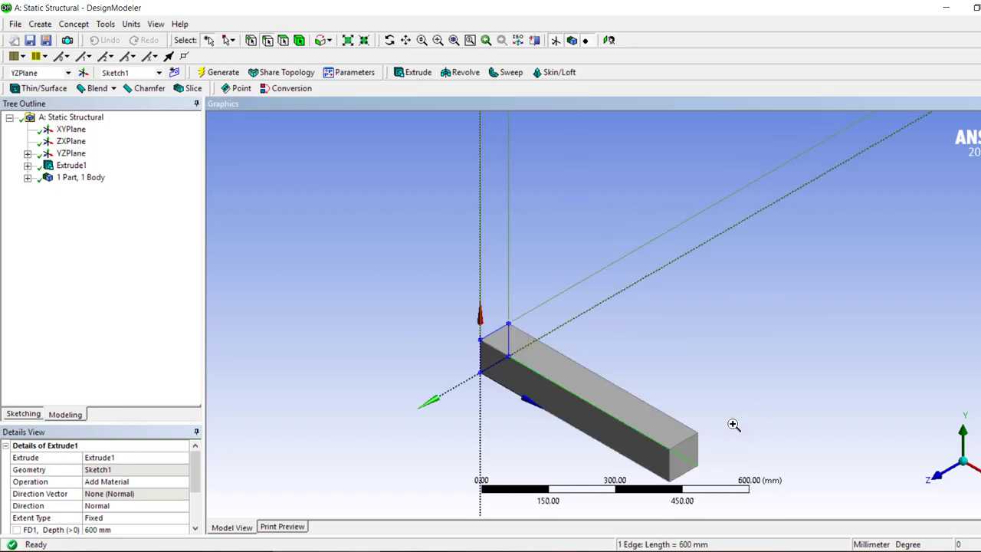
scroll(687, 466, "up", 5)
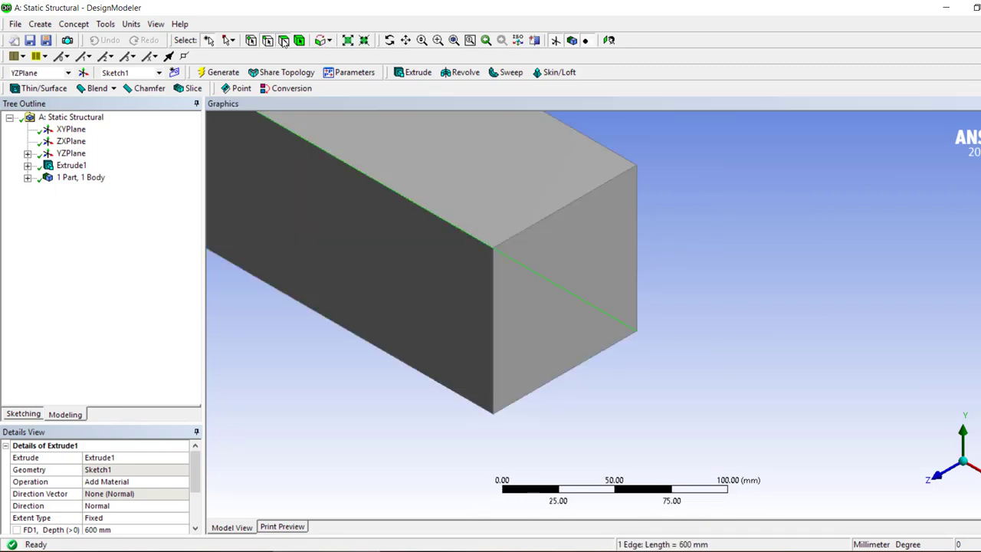
left_click(622, 262)
scroll(674, 320, "down", 3)
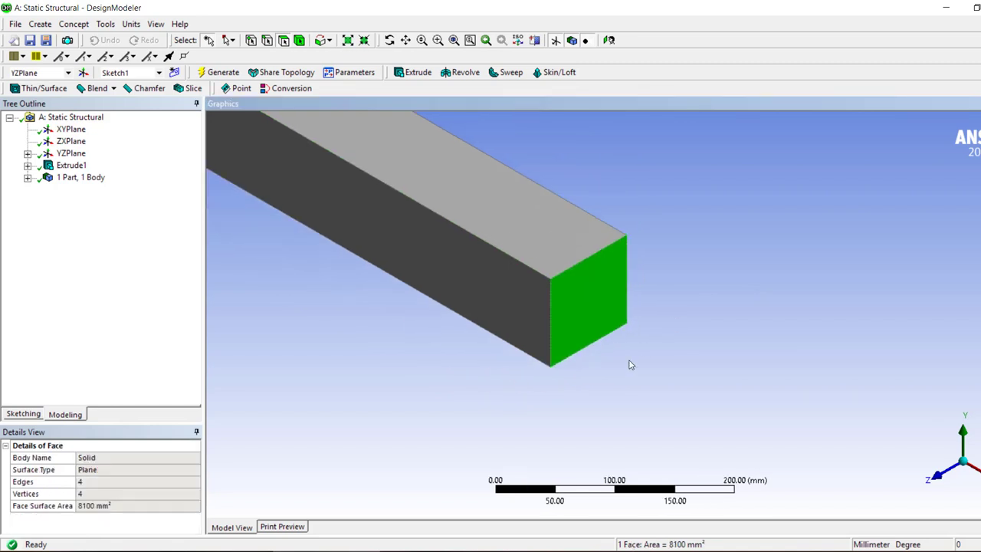
key("alt+Tab")
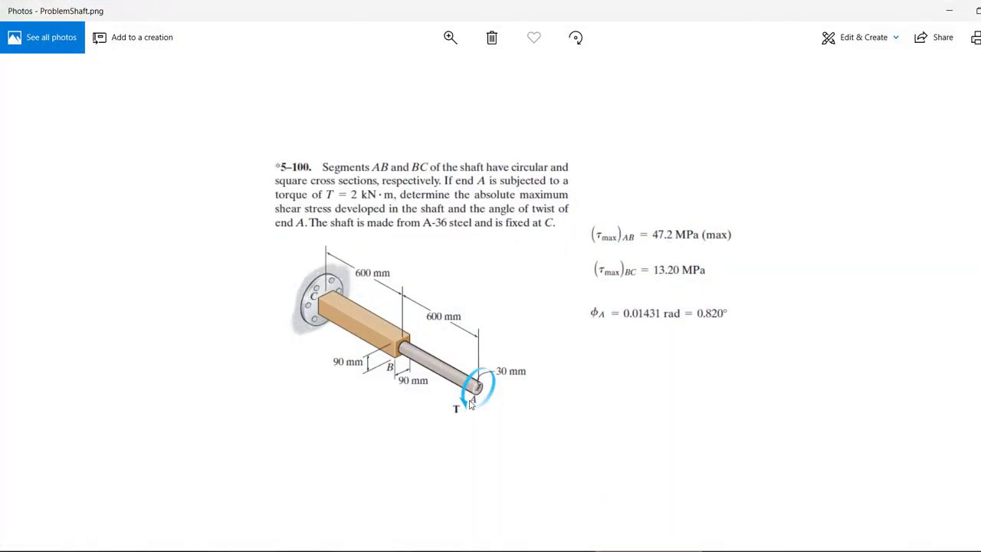
key("alt+Tab")
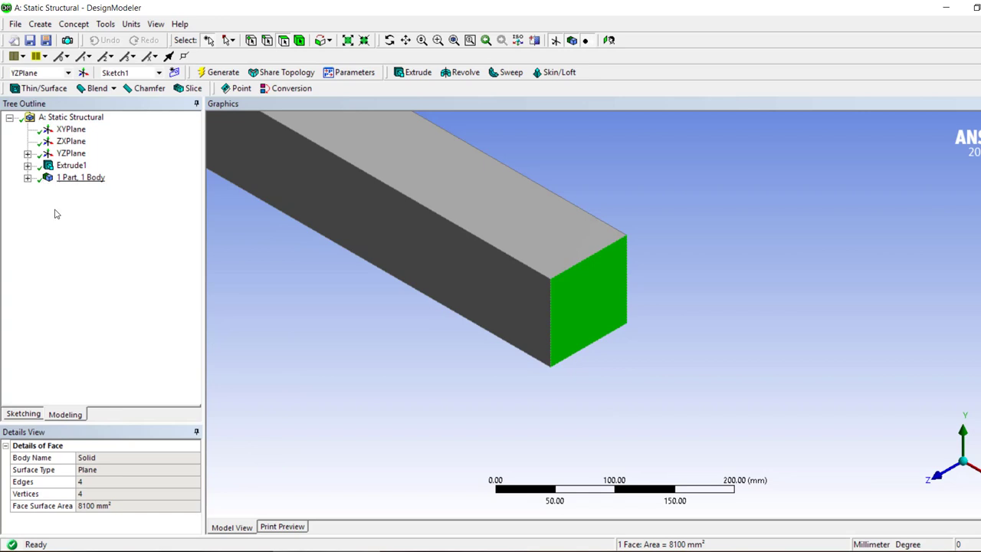
left_click(28, 415)
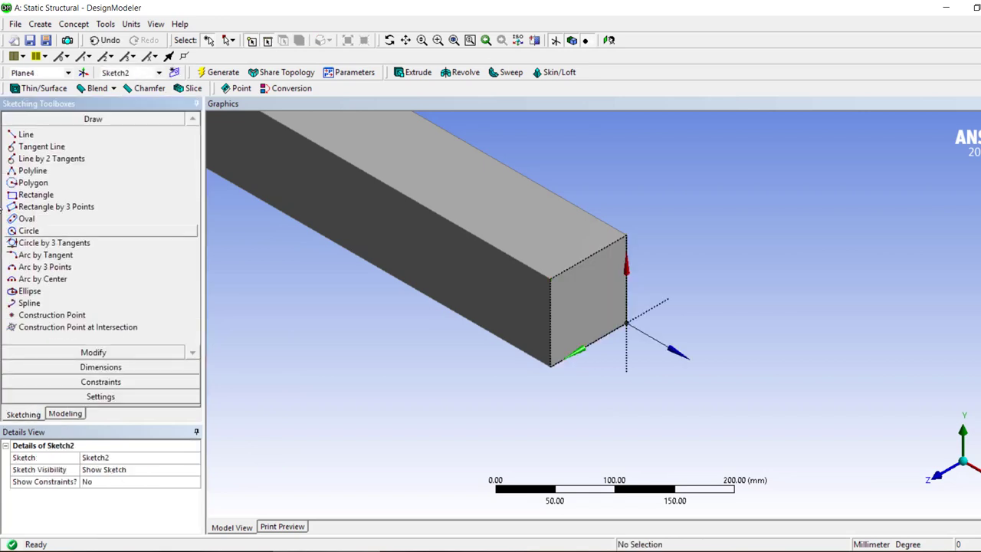
left_click(29, 231)
left_click(590, 303)
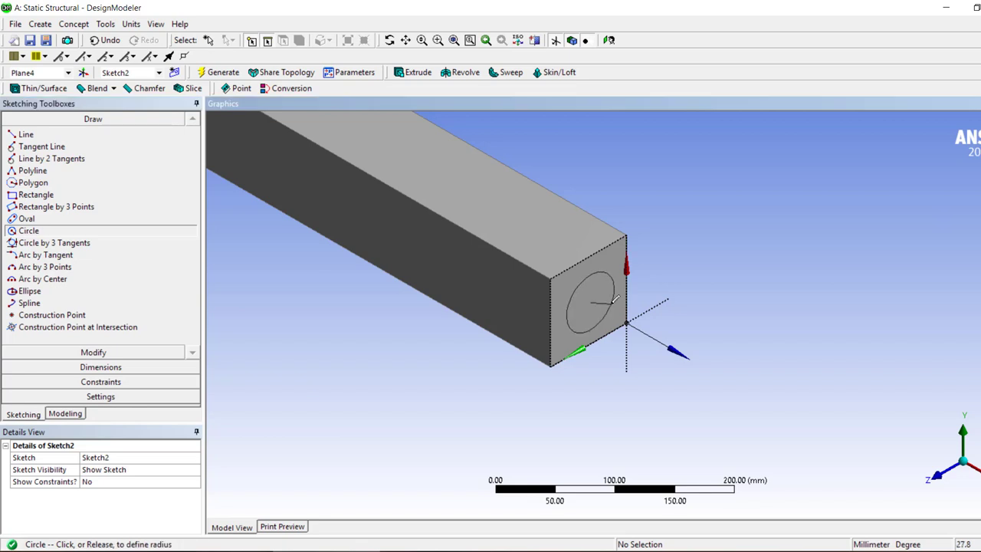
left_click(613, 294)
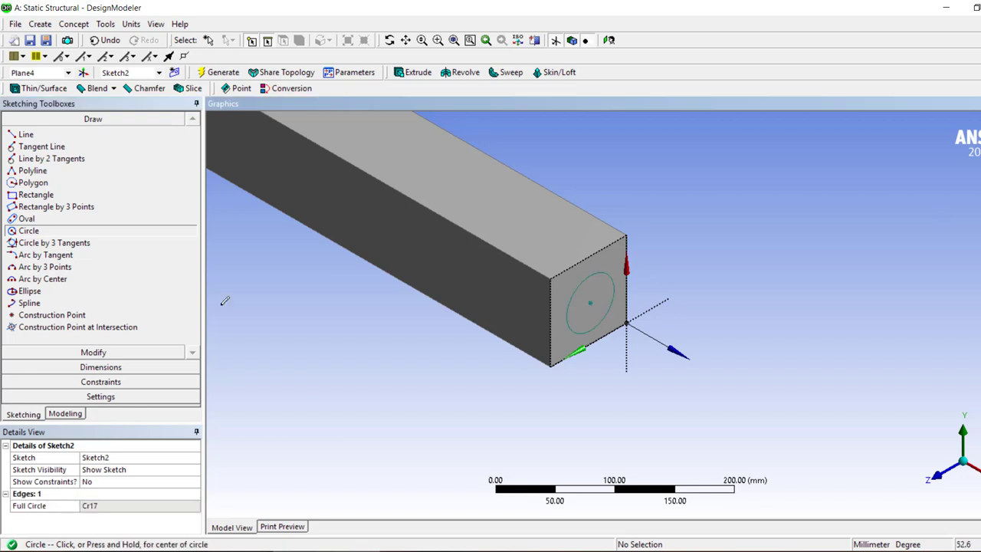
Step: Dimension the distances from the circle's centre to the lower horizontal edge and to the front vertical edge of the end face
left_click(107, 367)
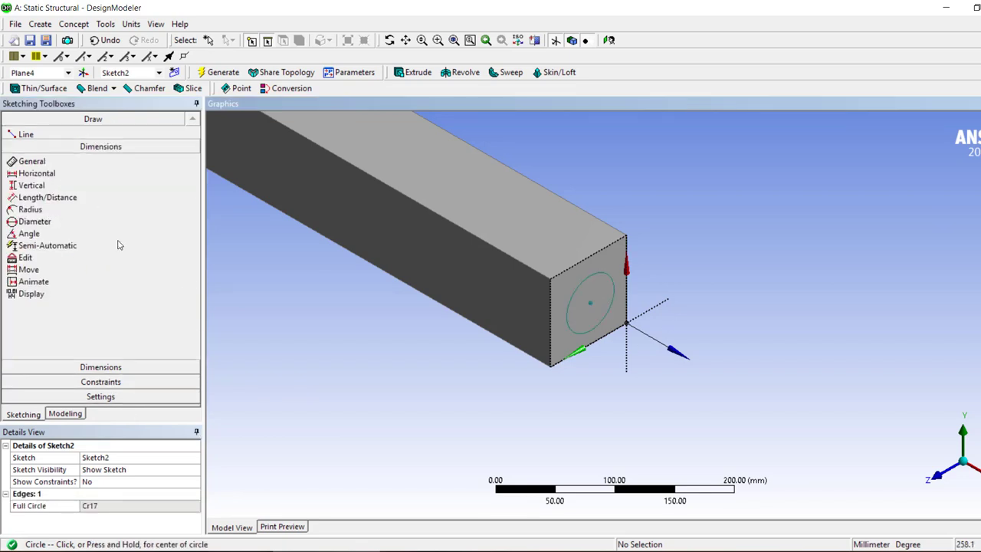
left_click(592, 305)
left_click(599, 340)
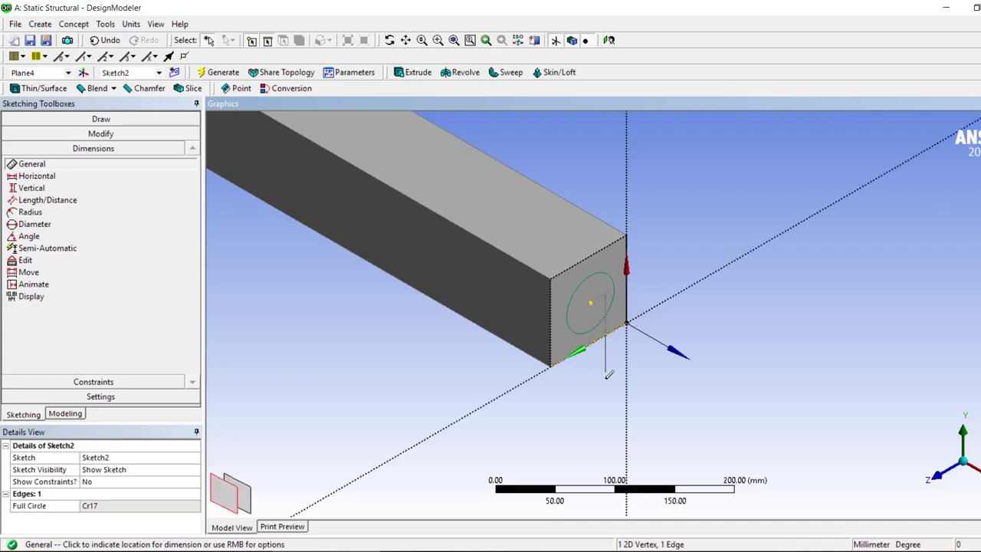
left_click(604, 374)
left_click(591, 305)
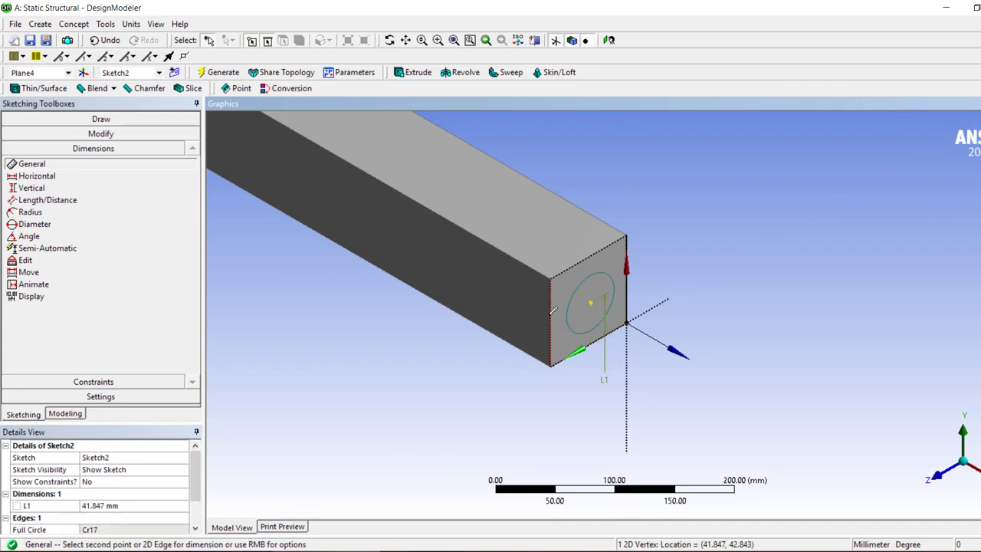
left_click(550, 320)
left_click(558, 231)
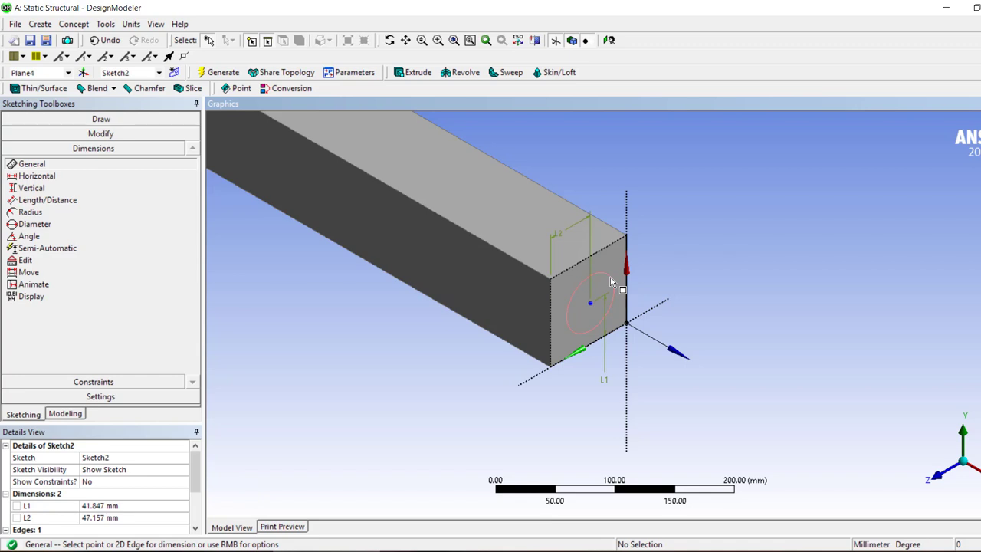
Step: Add a radius dimension to the circle on the end face
left_click(93, 213)
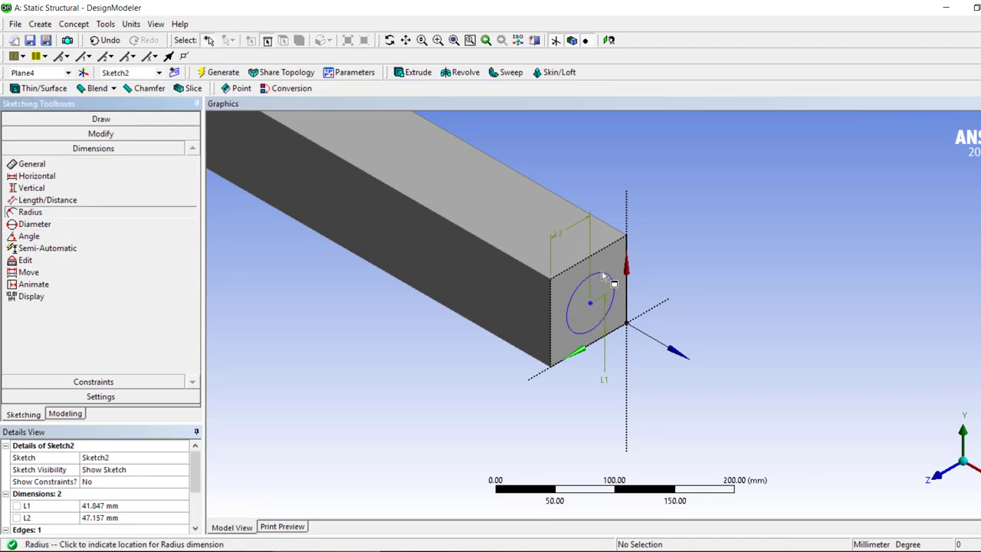
left_click(602, 274)
left_click(663, 265)
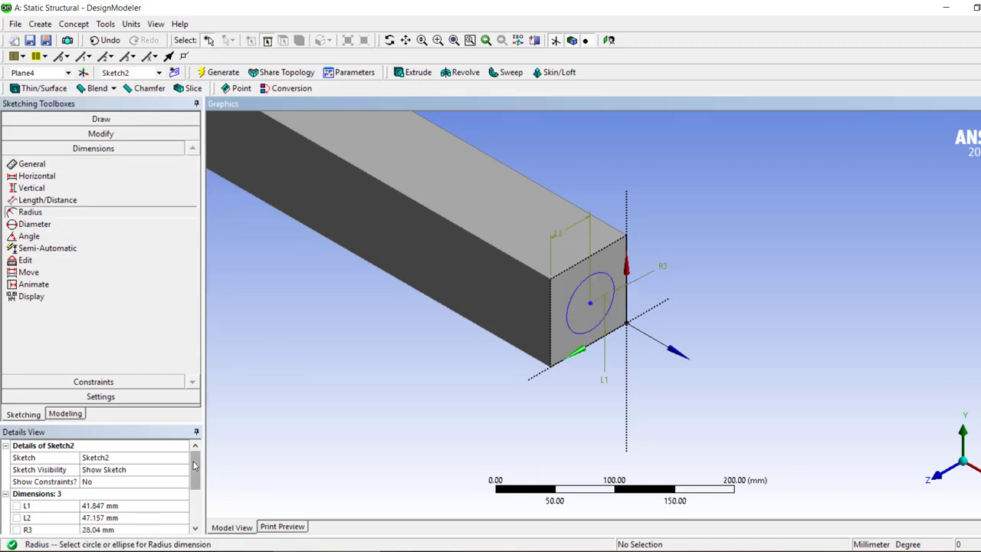
Step: Set both centre-to-edge distances of the circle to 45 mm and its radius to 30 mm
scroll(194, 465, "down", 1)
left_click(112, 481)
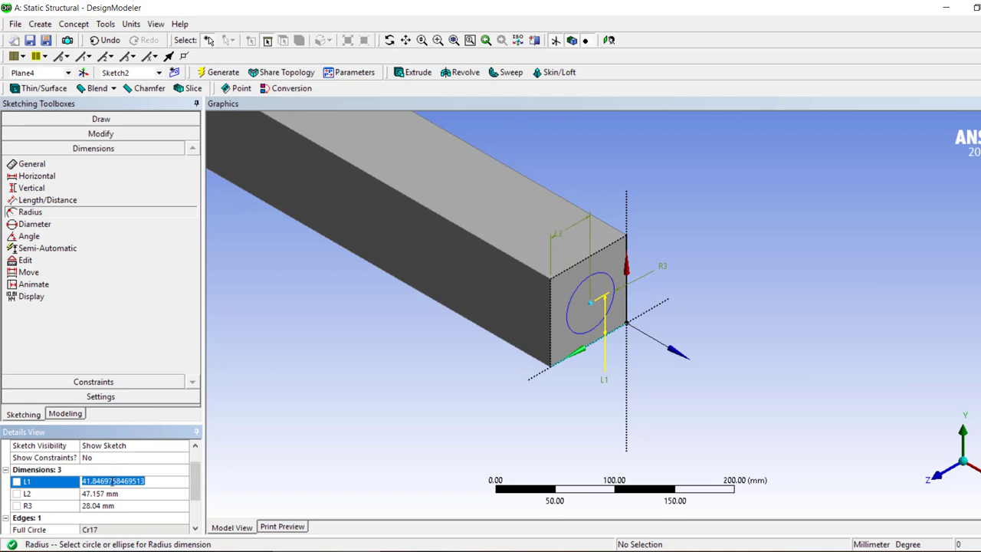
type("45")
key("Return")
left_click(93, 495)
type("45")
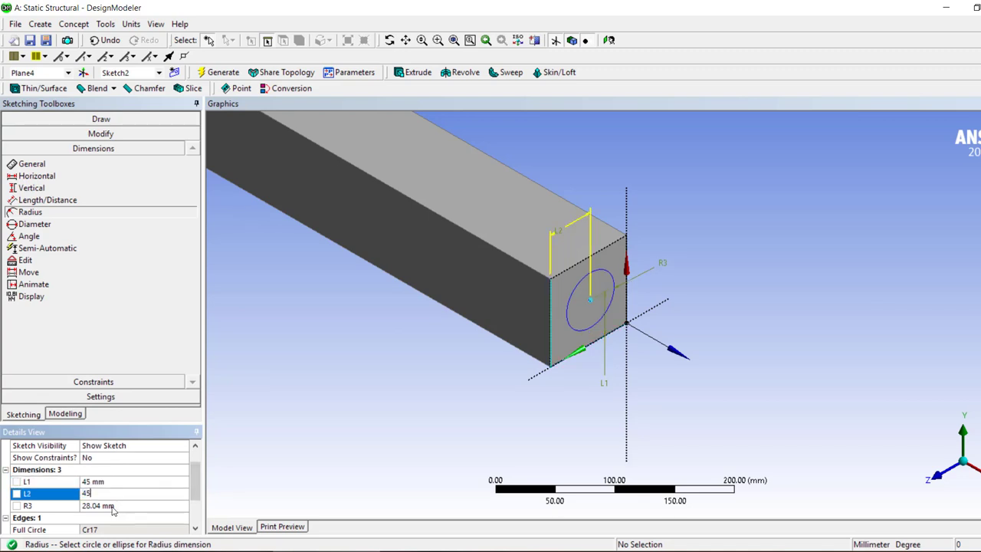
left_click(113, 506)
type("30")
key("Return")
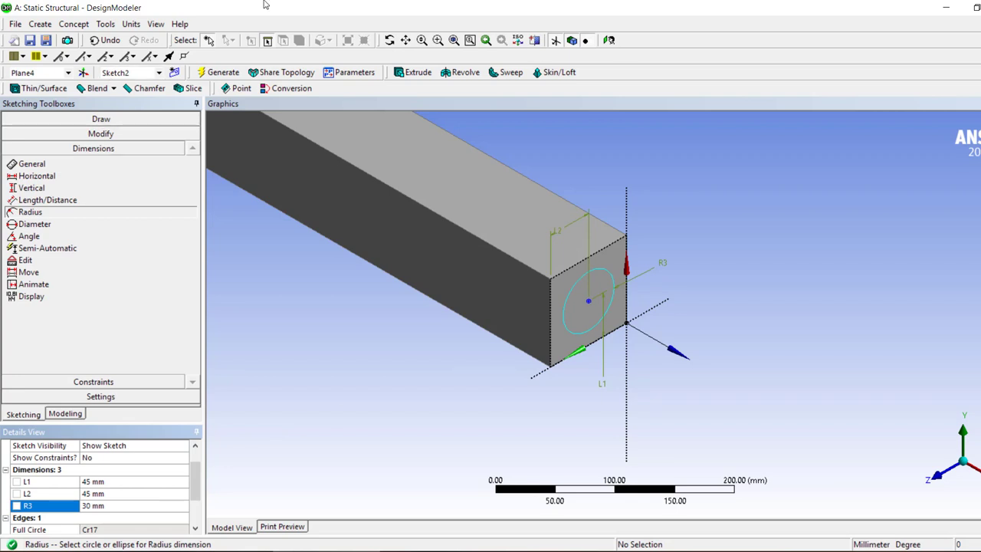
Step: Extrude the circle sketch on the bar's end face 600 mm as added material and generate the cylindrical segment
left_click(414, 73)
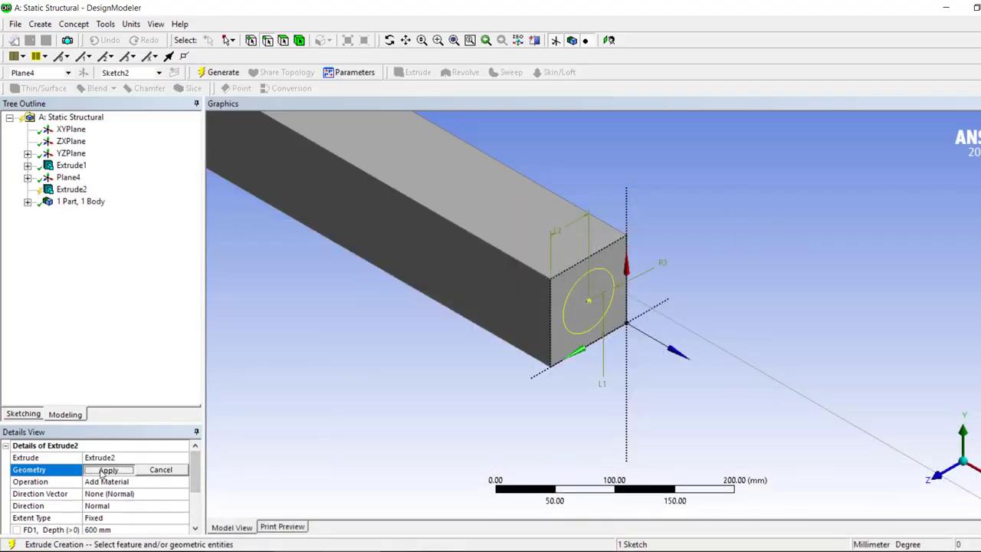
left_click(107, 469)
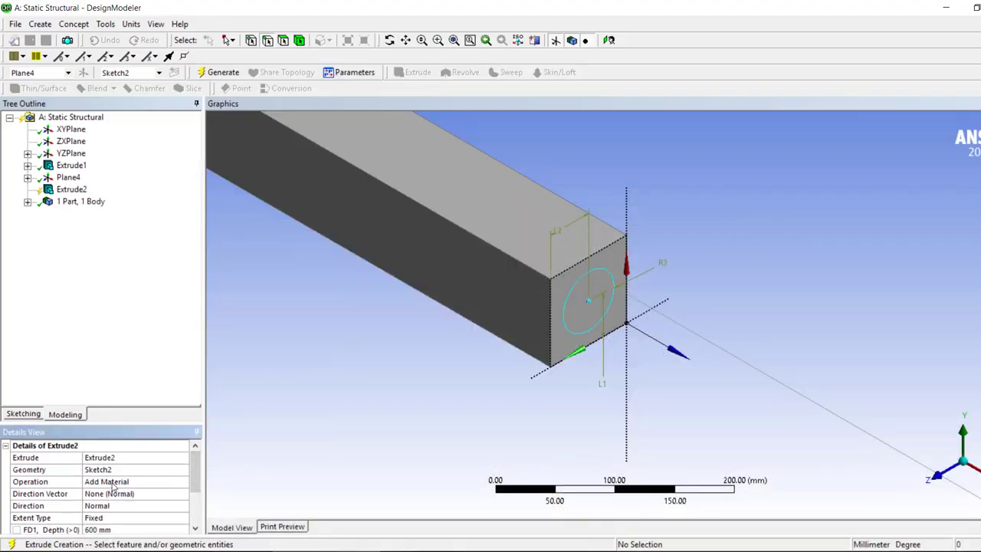
left_click(177, 482)
left_click(183, 482)
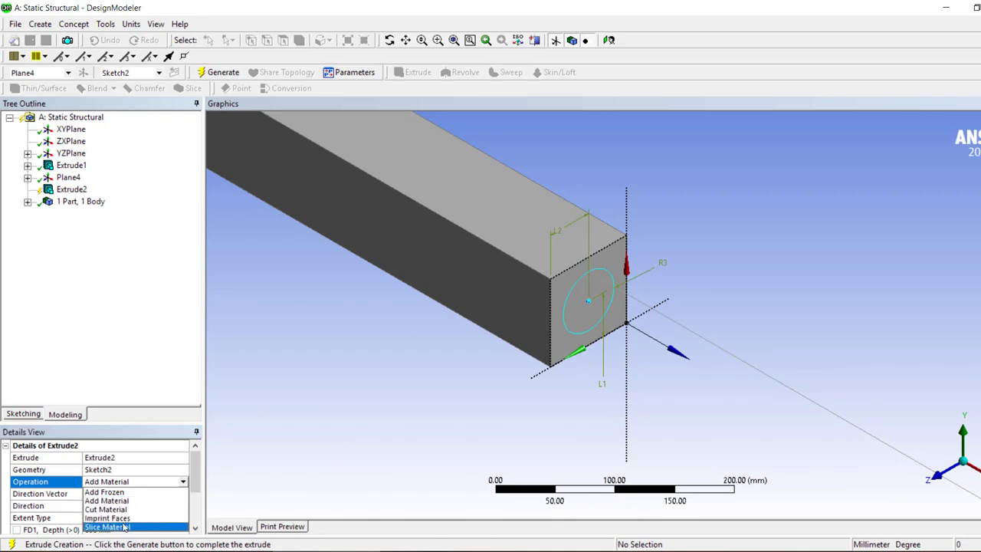
left_click(243, 476)
left_click(218, 72)
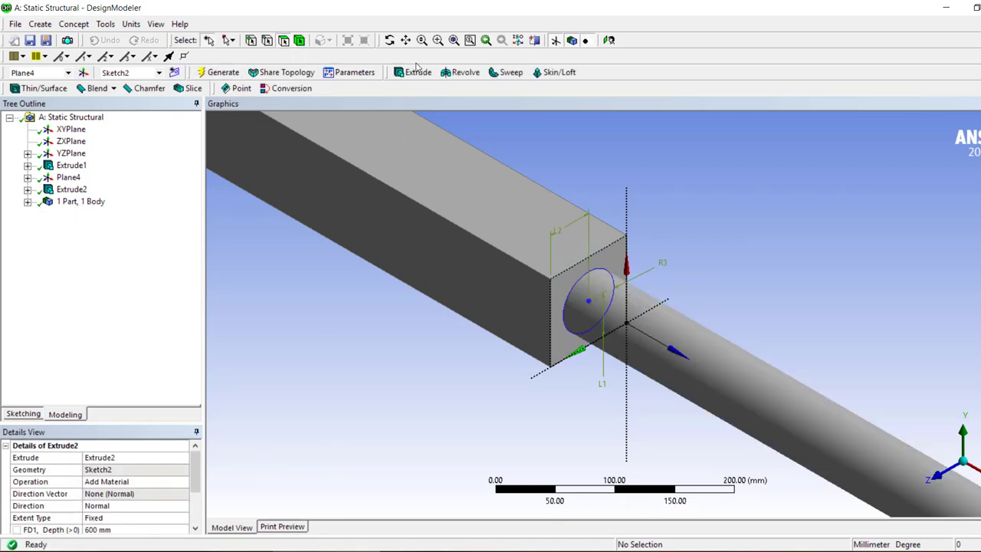
left_click(458, 40)
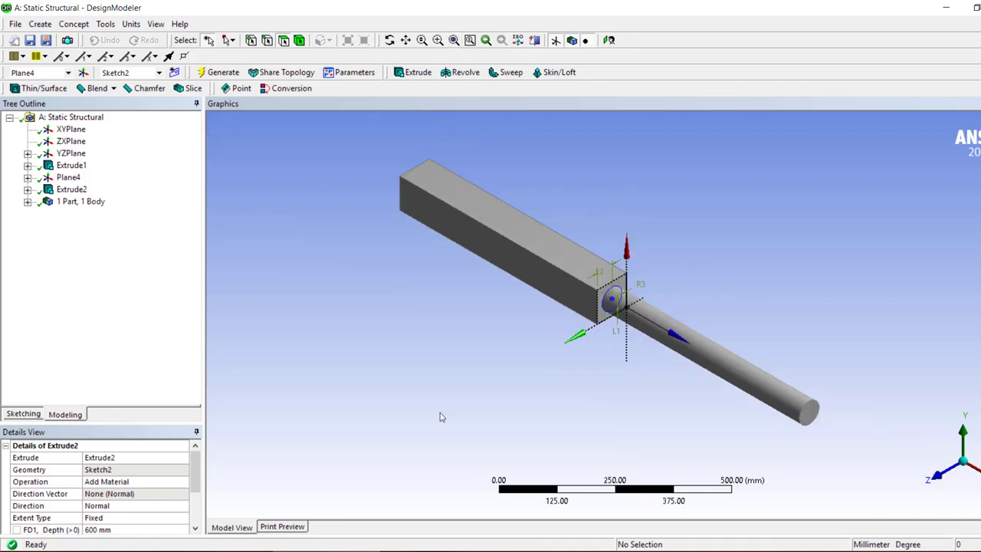
Step: Switch to the Workbench project and open the Model cell of the Static Structural system in Mechanical
key("alt+Tab")
left_click(213, 146)
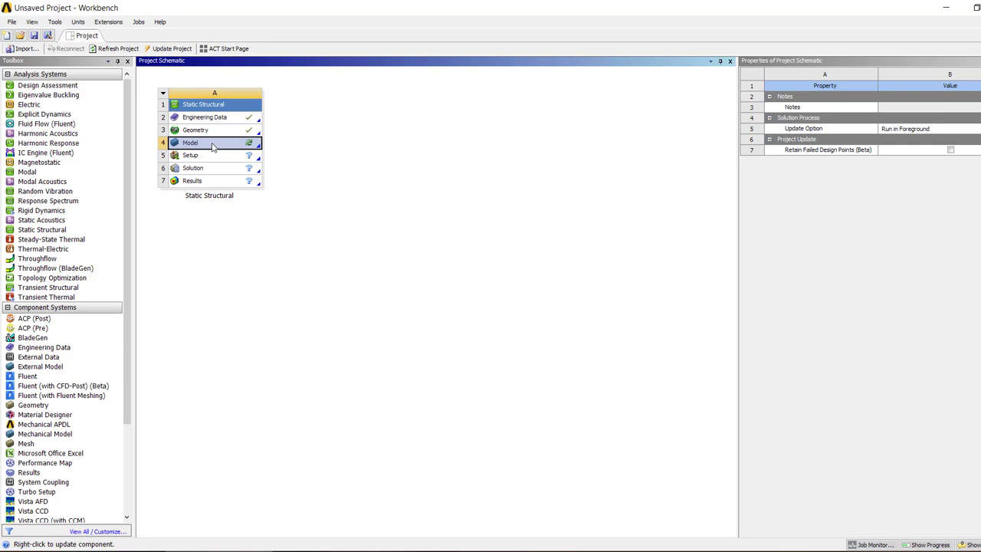
double_click(214, 147)
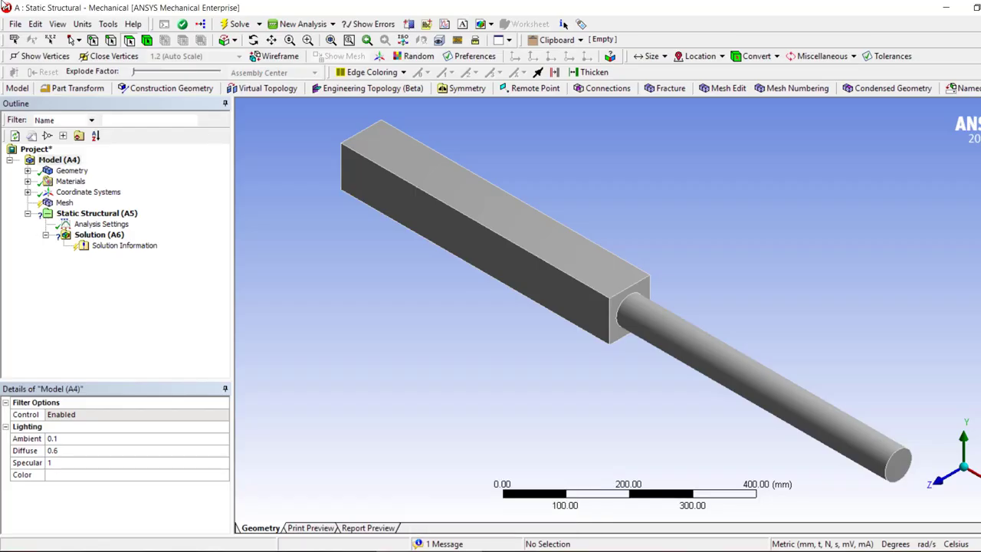
Step: Apply a fixed support to the free square end face of the shaft
middle_click_drag(301, 213, 547, 276)
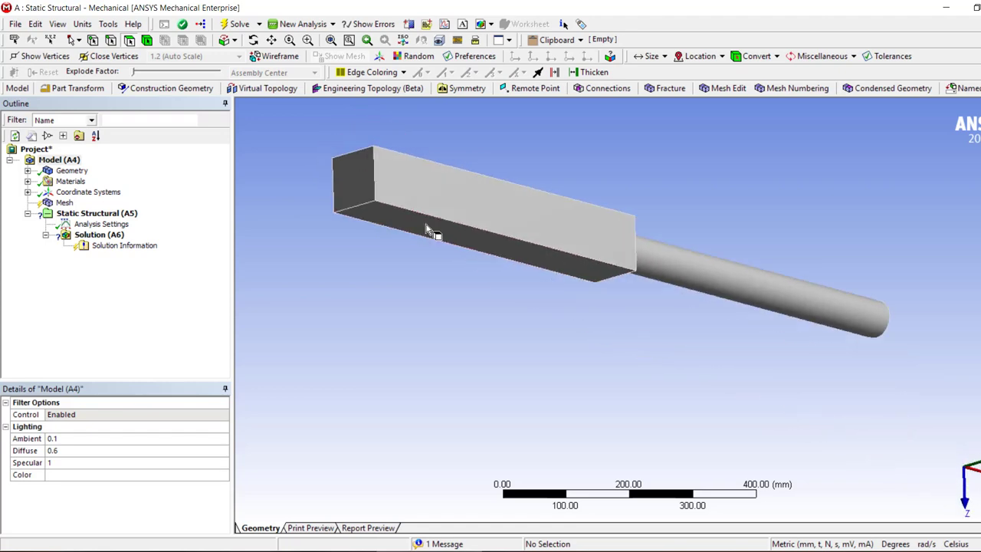
left_click(373, 184)
left_click(95, 213)
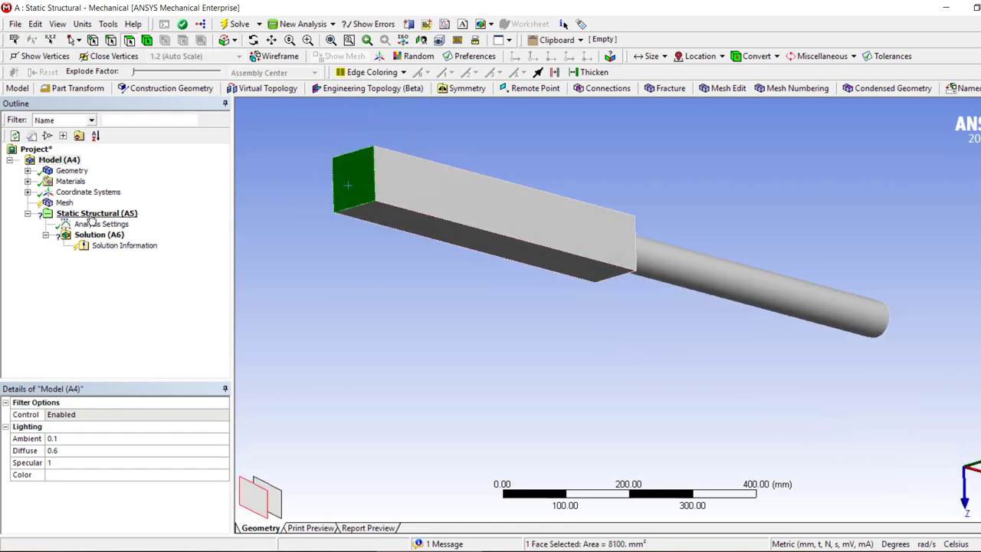
left_click(183, 88)
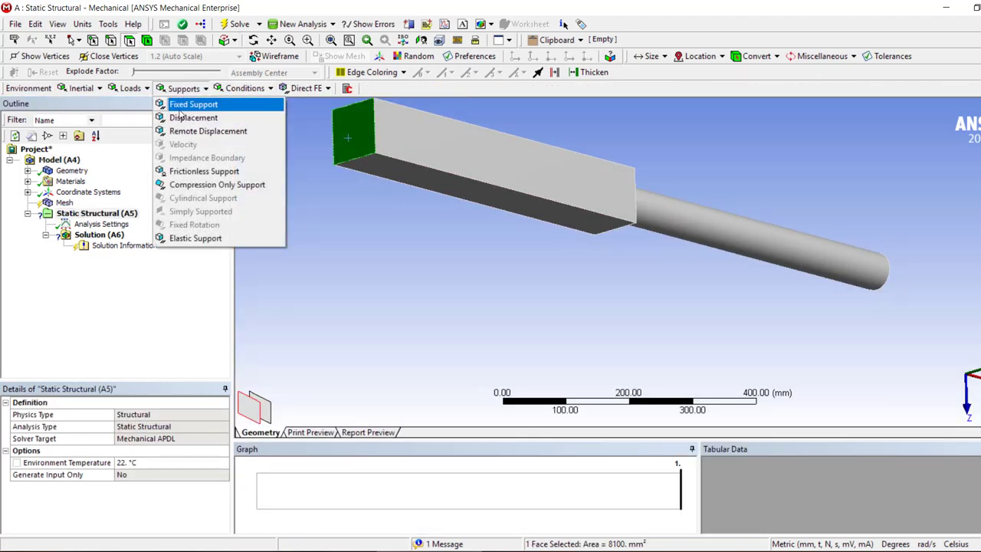
left_click(191, 101)
Step: Add a moment load on the free circular end face of the shaft
middle_click_drag(429, 174, 503, 222)
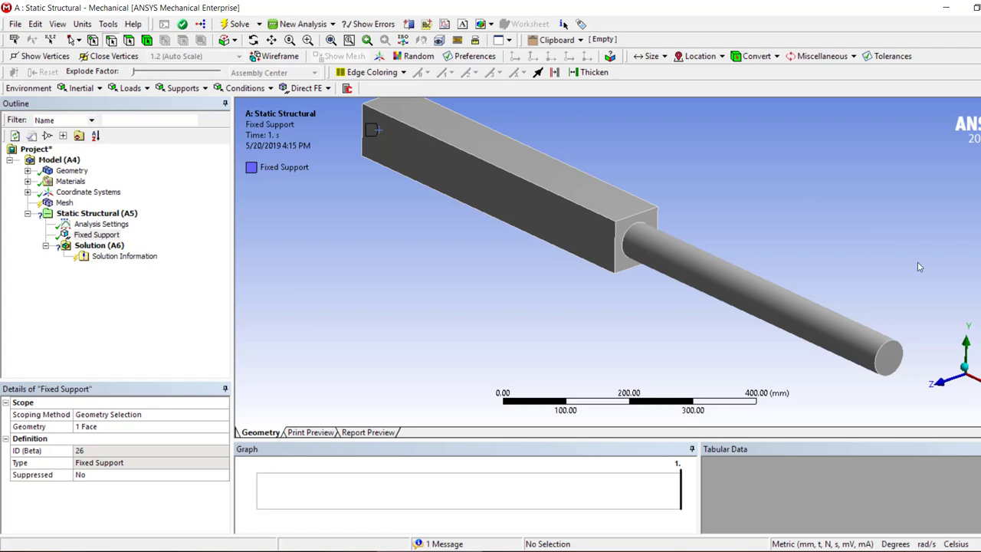
left_click(892, 351)
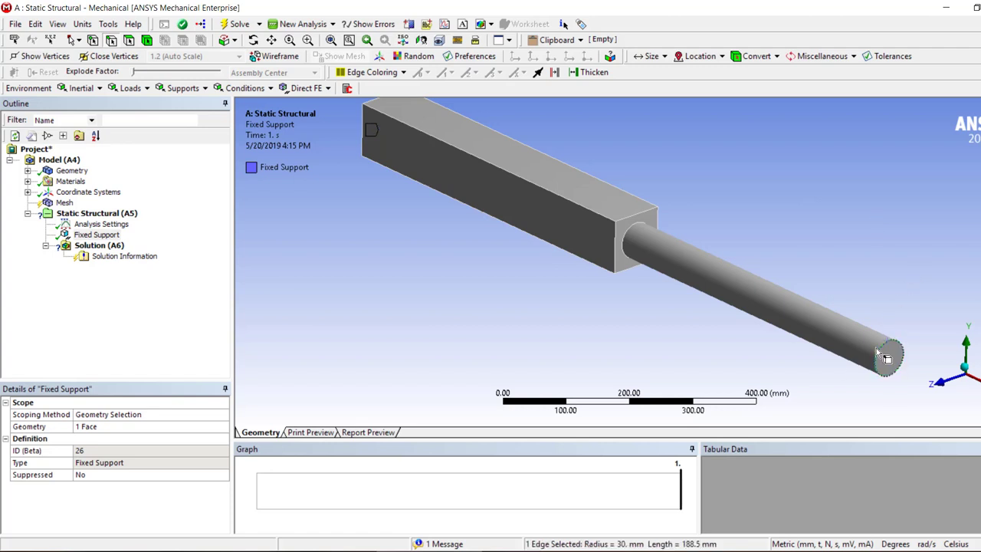
left_click(108, 214)
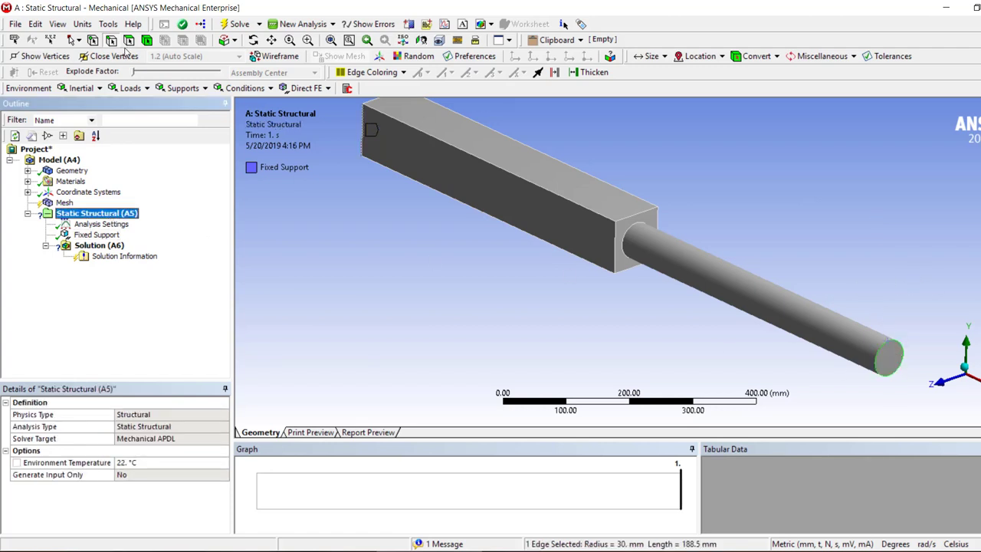
left_click(728, 182)
left_click(887, 357)
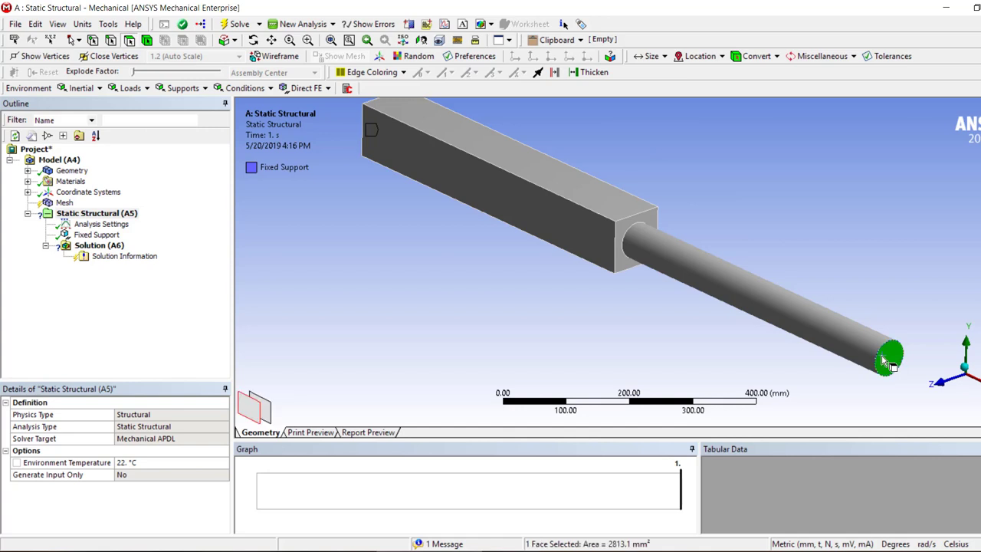
left_click(180, 88)
left_click(129, 88)
left_click(129, 88)
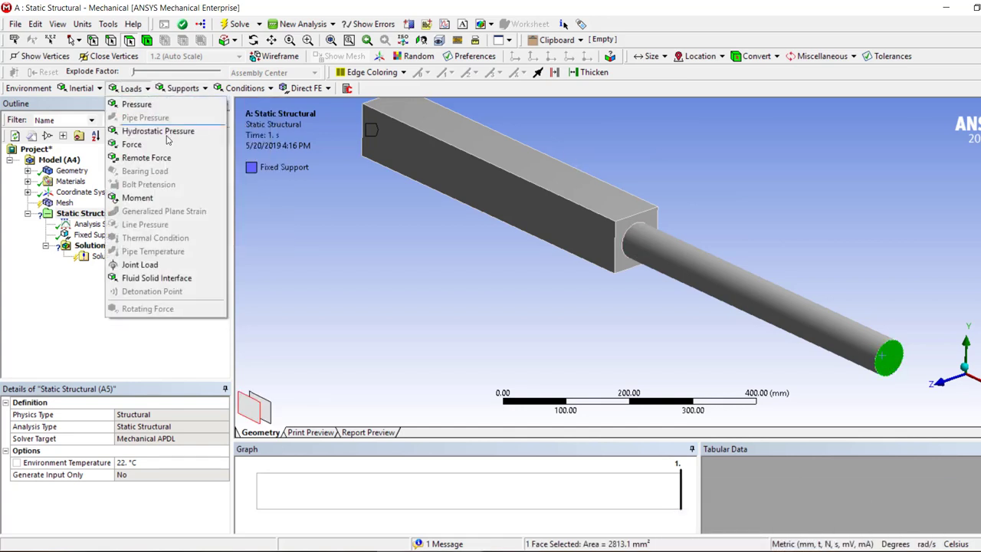
left_click(138, 198)
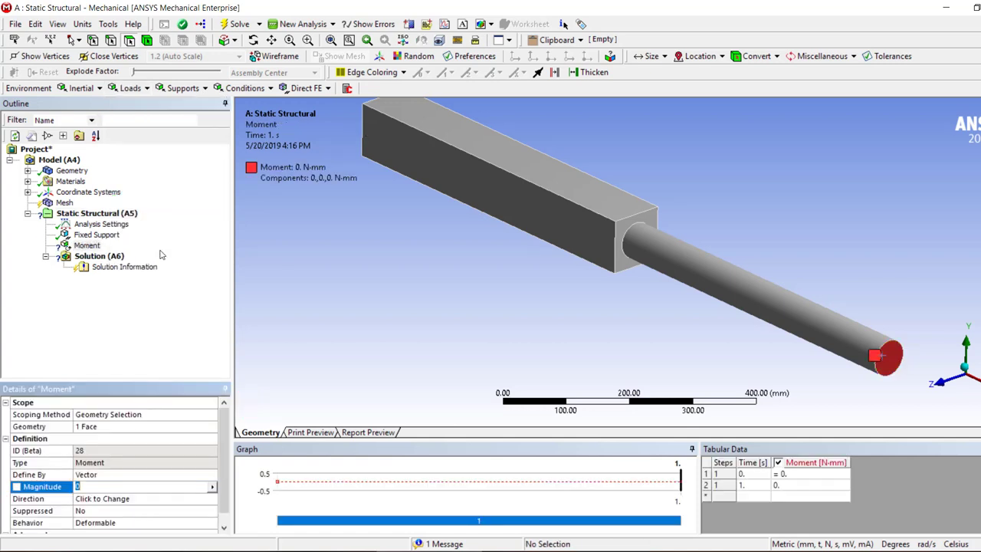
Step: Define the moment by components and switch the units to Metric (m, kg, N, s, V, A)
double_click(105, 477)
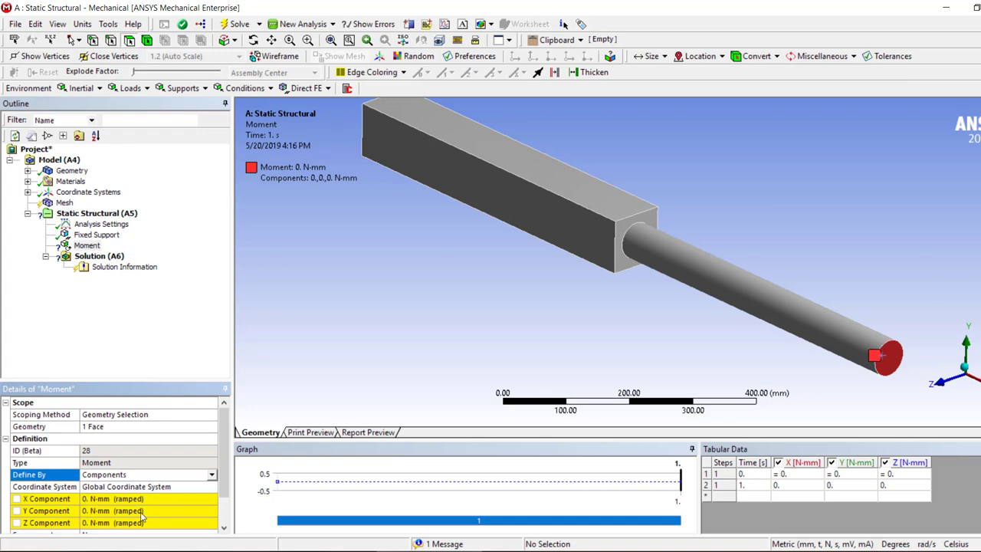
left_click(114, 498)
left_click(82, 24)
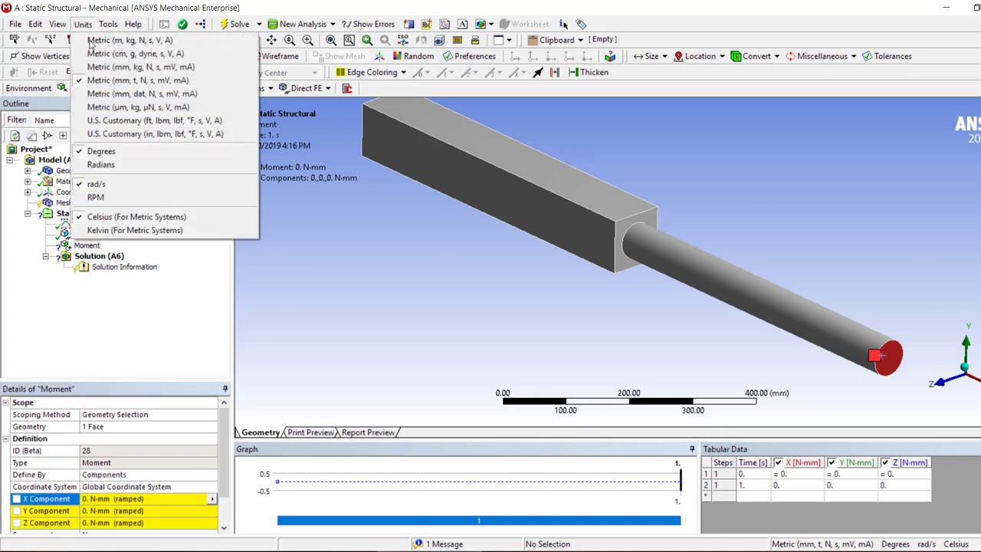
left_click(96, 37)
Step: Set the moment's X component to 2000 N·m
left_click(156, 510)
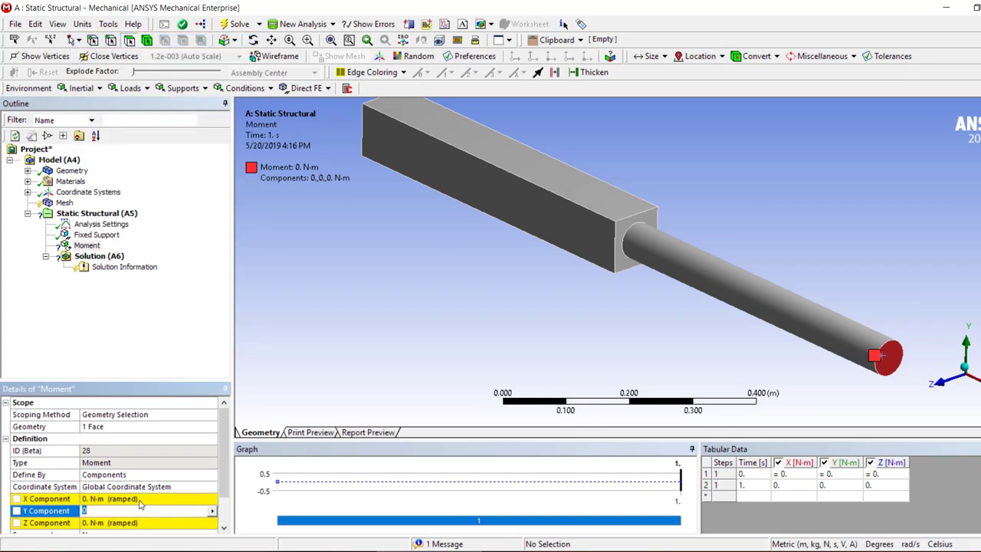
left_click(139, 498)
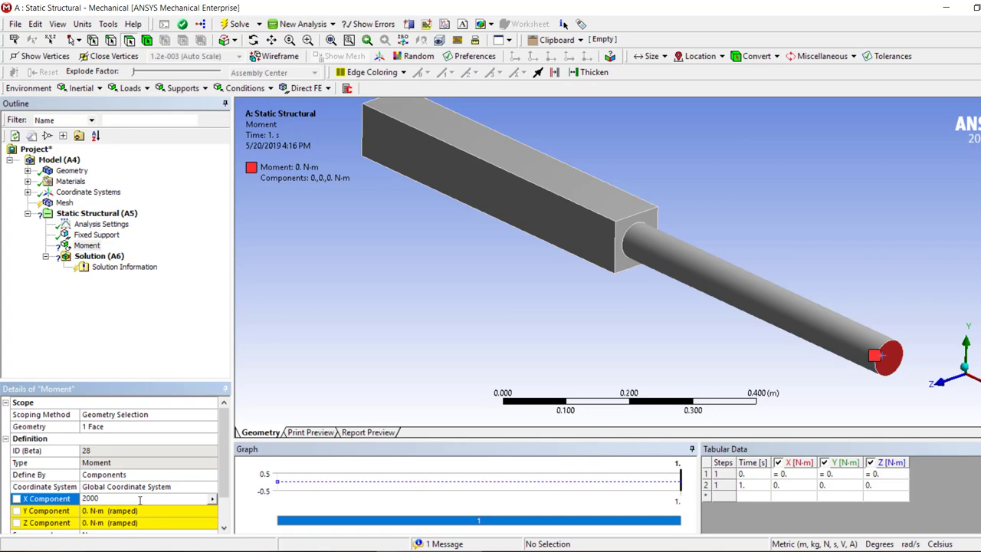
type("2000")
key("Return")
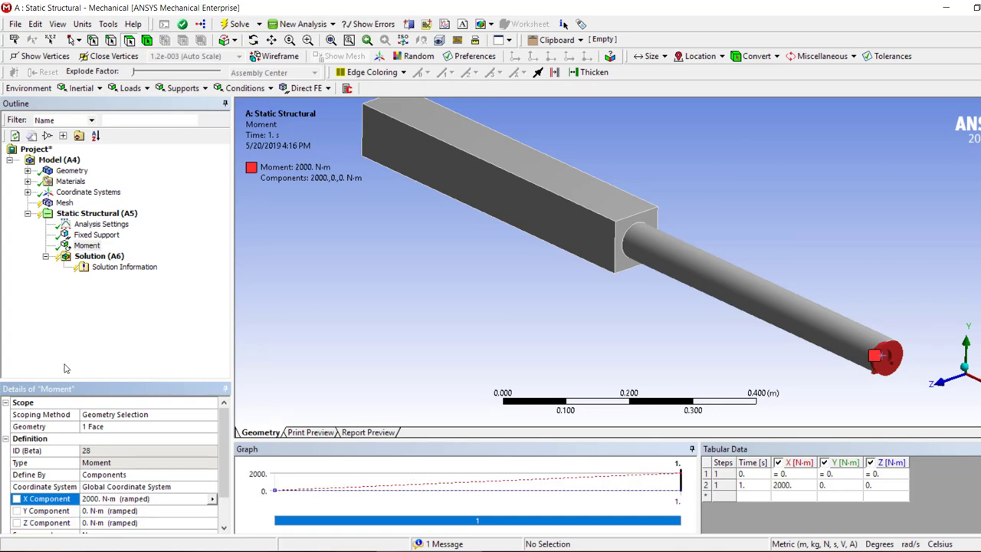
Step: Switch the unit system to Metric (mm, t, N, s, mV, mA)
left_click(82, 24)
left_click(108, 24)
left_click(88, 24)
left_click(89, 24)
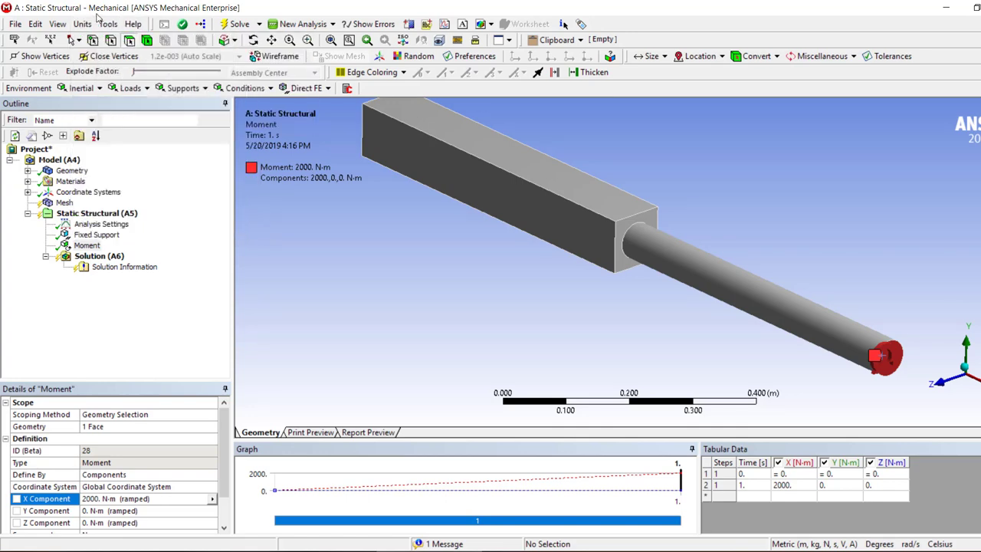
left_click(82, 24)
left_click(115, 81)
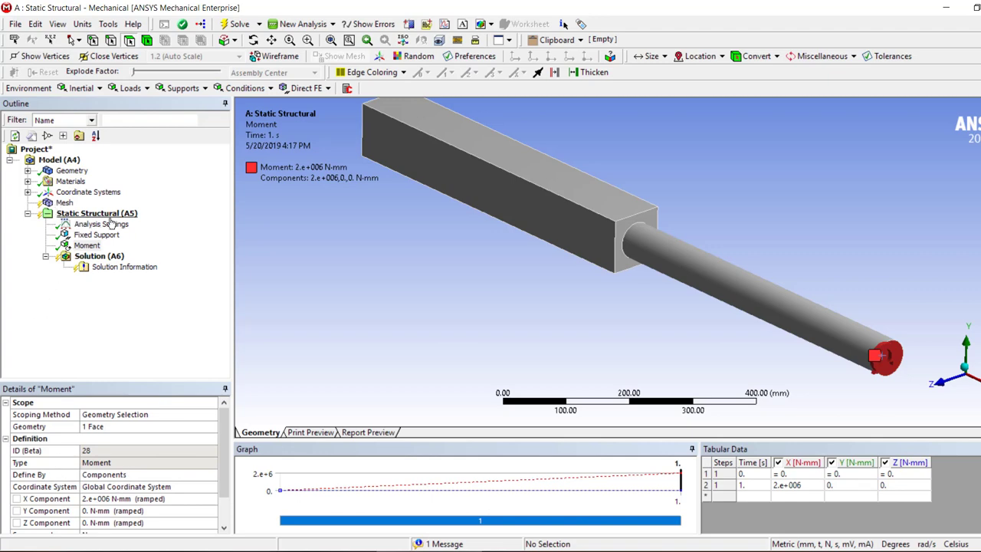
Step: Generate a mesh of the shaft with the default mesh settings
left_click(48, 203)
right_click(62, 203)
left_click(122, 248)
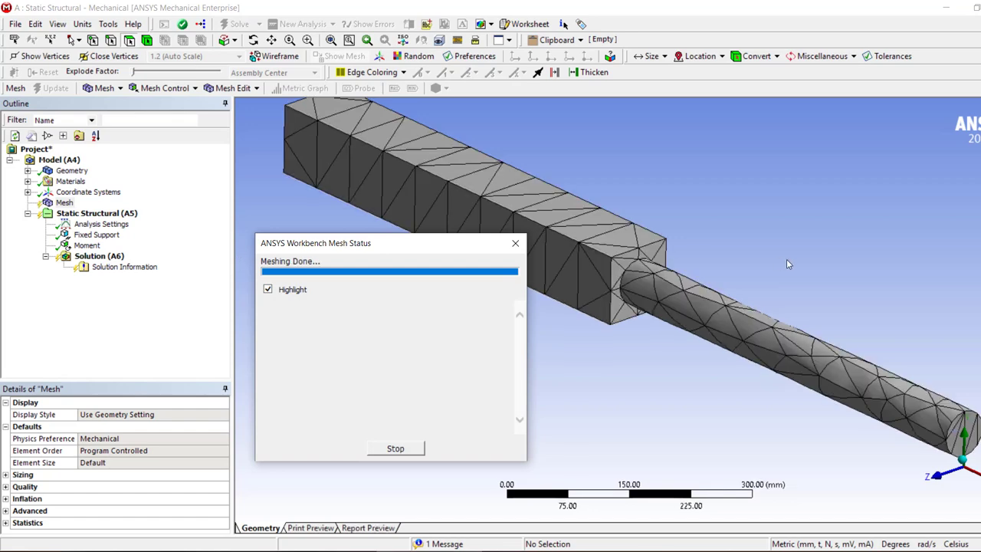
Step: Add a MultiZone mesh method to the whole shaft body and regenerate the mesh
left_click(147, 40)
left_click(593, 251)
left_click(163, 88)
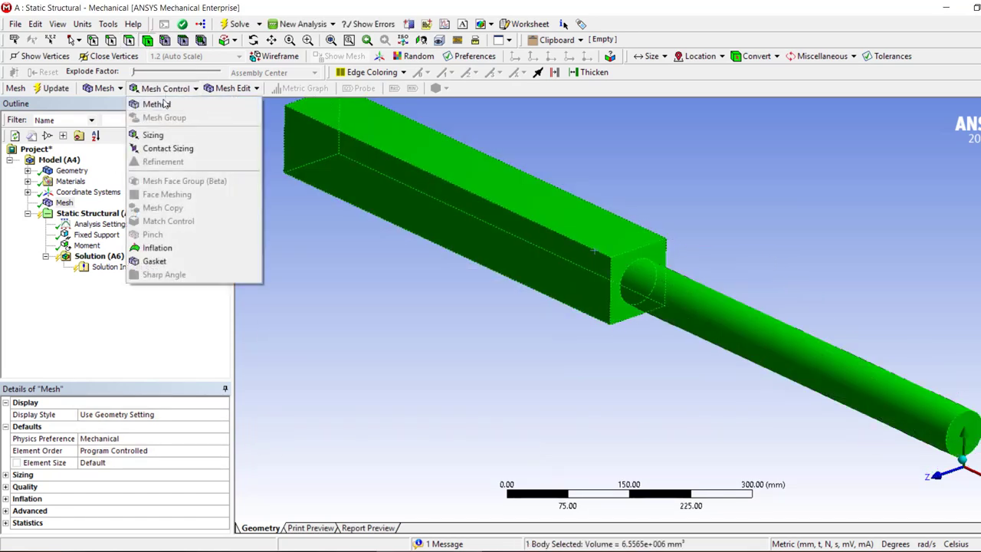
left_click(157, 103)
left_click(154, 462)
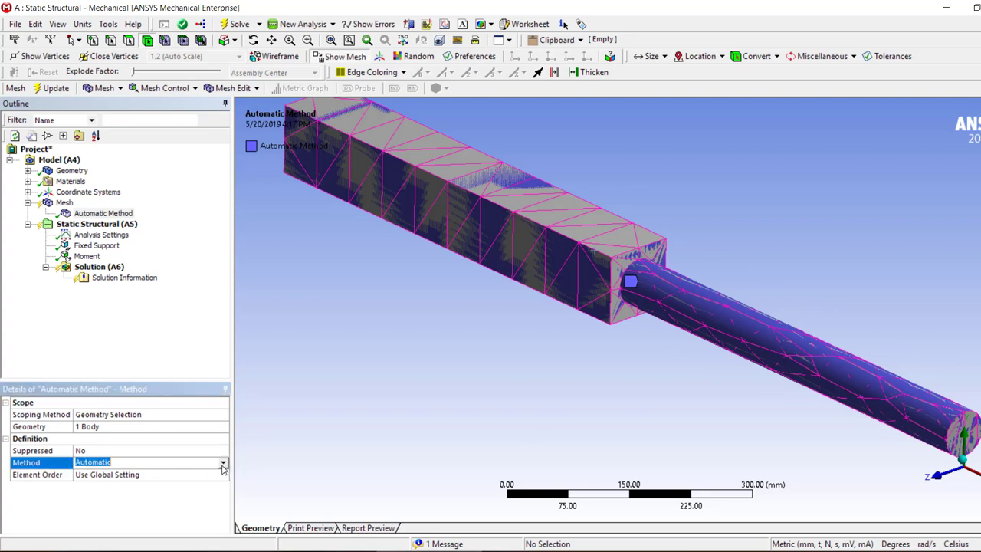
left_click(115, 518)
left_click(65, 203)
right_click(61, 204)
left_click(100, 255)
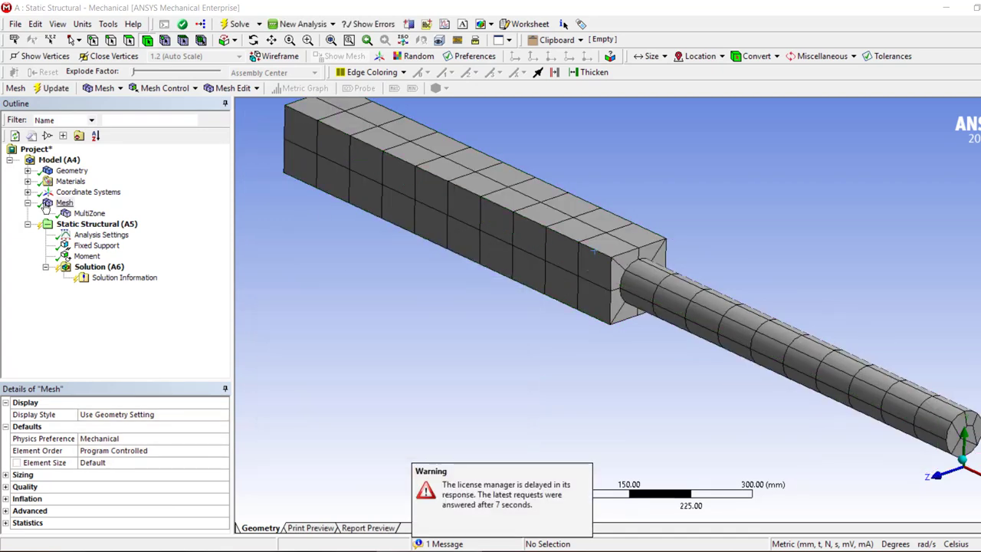
Step: Add a body sizing with a 20 mm element size to the shaft and regenerate the mesh
right_click(48, 204)
mouse_move(71, 211)
left_click(231, 230)
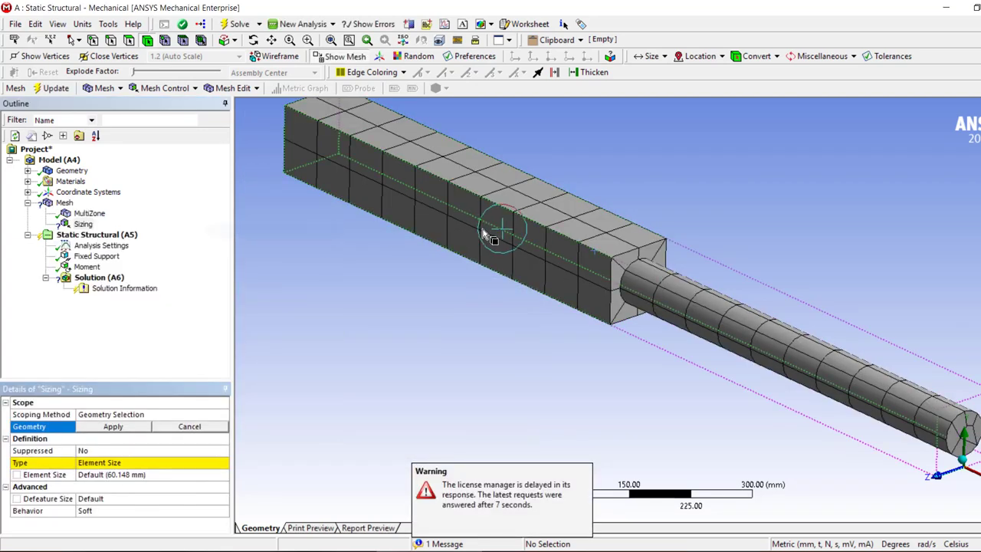
left_click(771, 332)
left_click(111, 427)
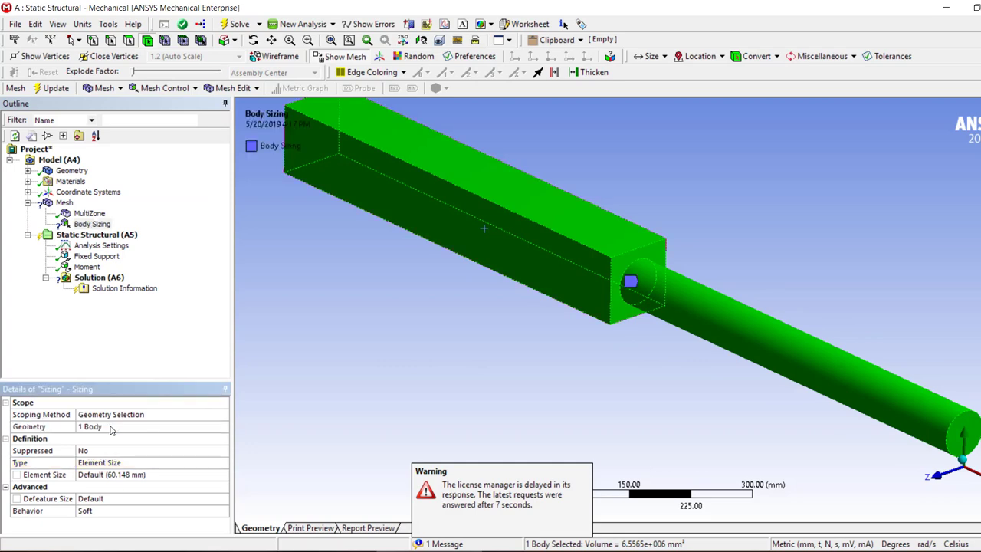
left_click(102, 474)
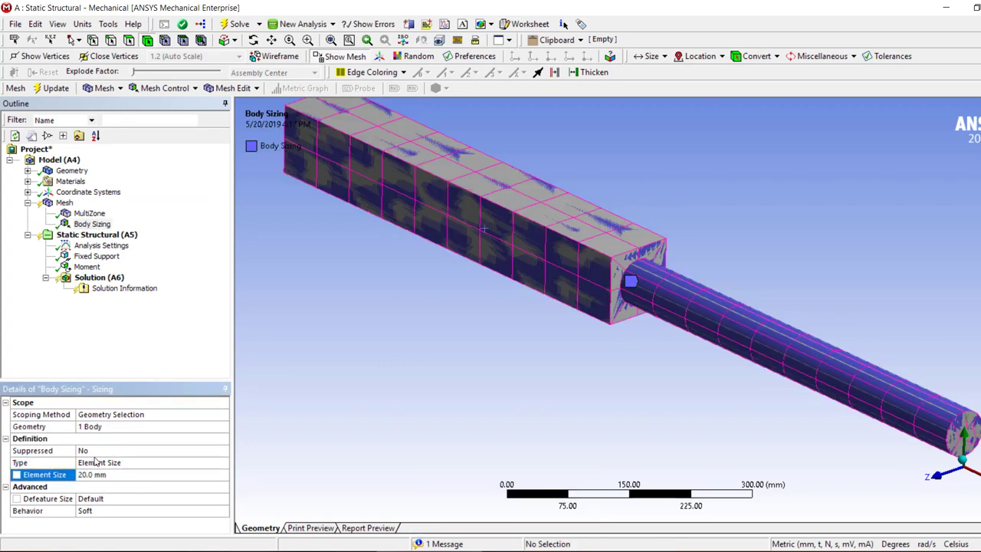
right_click(65, 202)
left_click(115, 258)
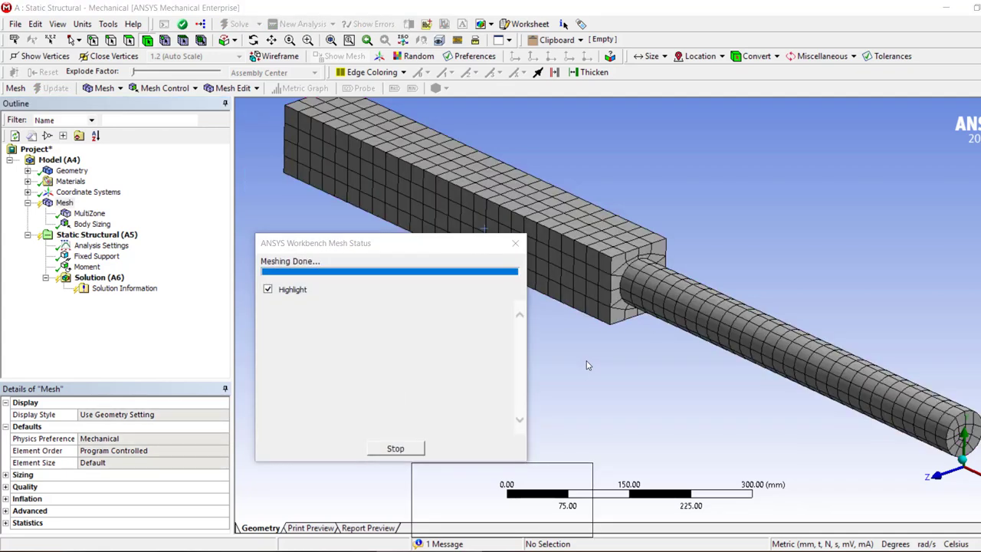
Step: Set the body sizing's element size to 10 mm
left_click(92, 224)
left_click(114, 474)
type("1")
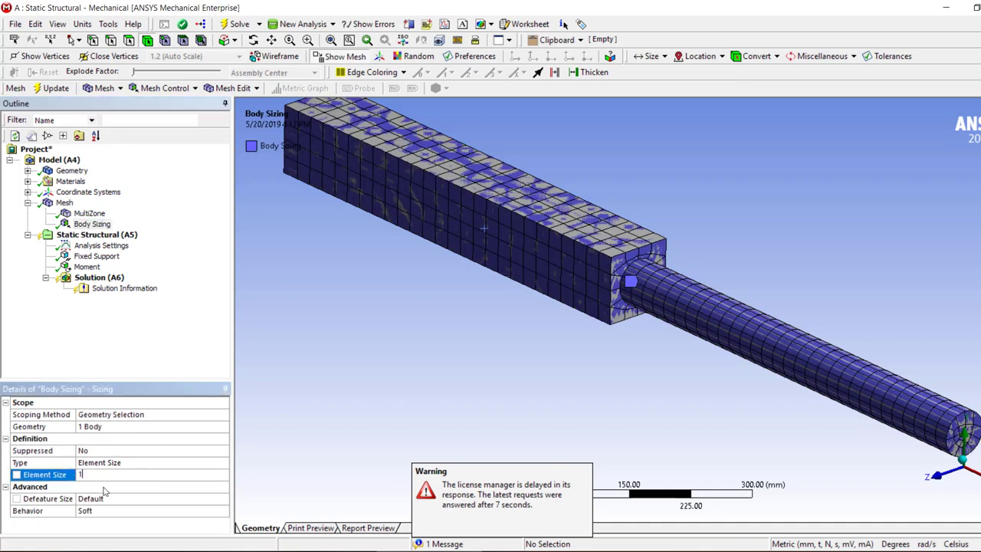
type("0")
key("Return")
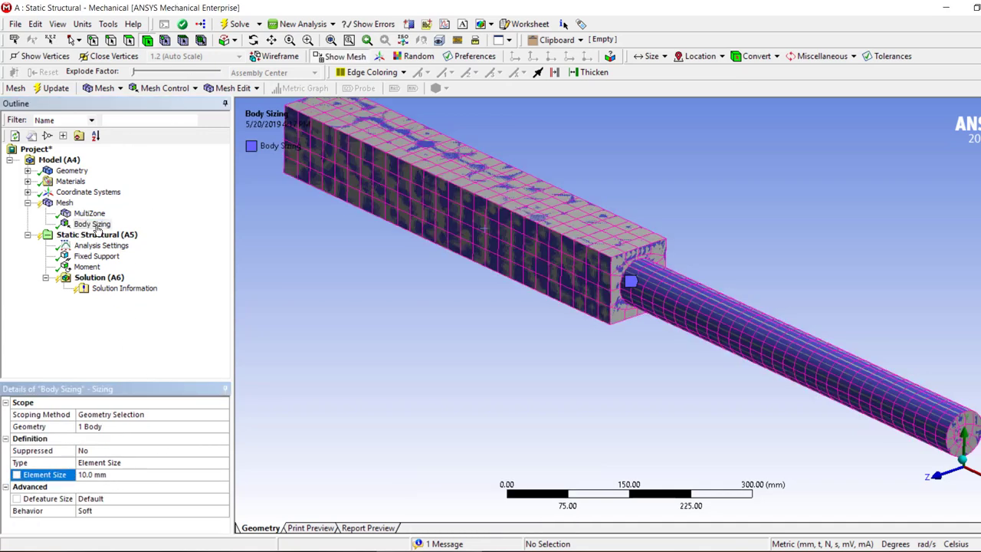
Step: Set the solver type in the analysis settings to Direct
left_click(108, 246)
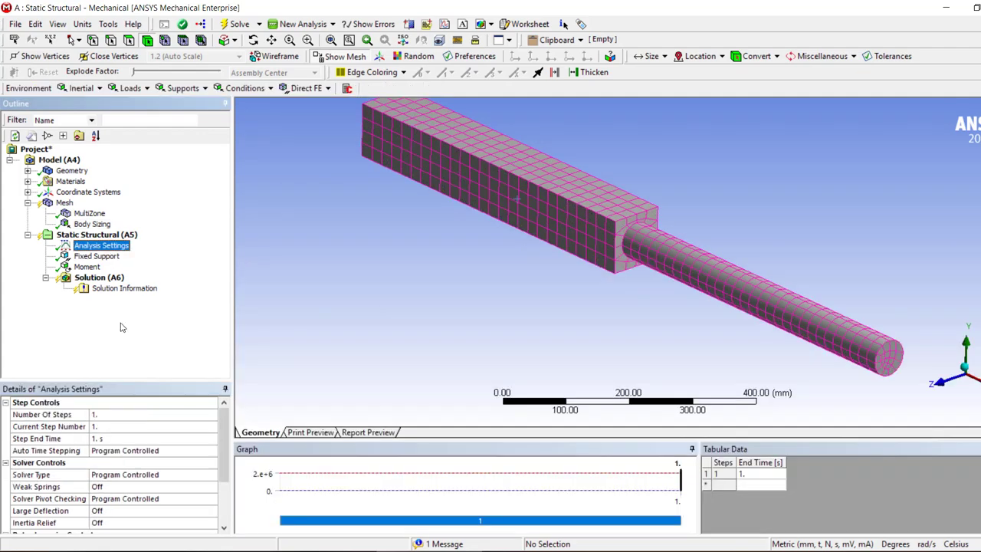
double_click(111, 475)
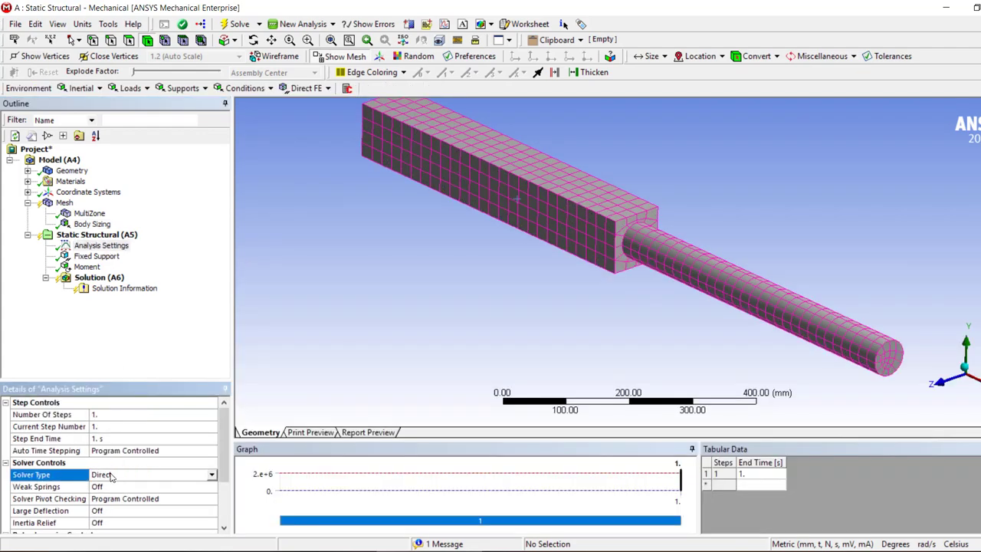
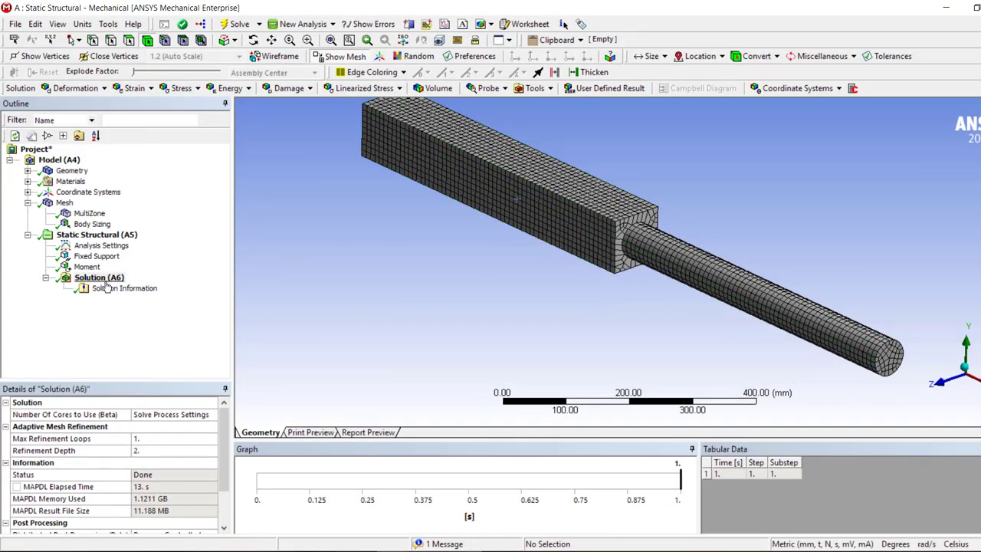
Step: Add a Shear Stress result on all bodies in the XY plane to the solution and evaluate it
left_click(107, 276)
left_click(182, 88)
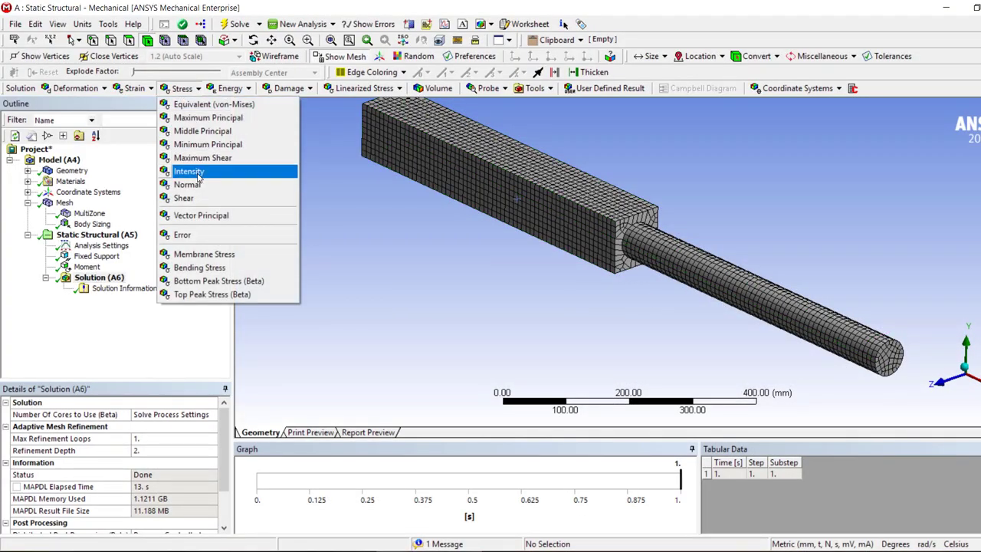
left_click(184, 198)
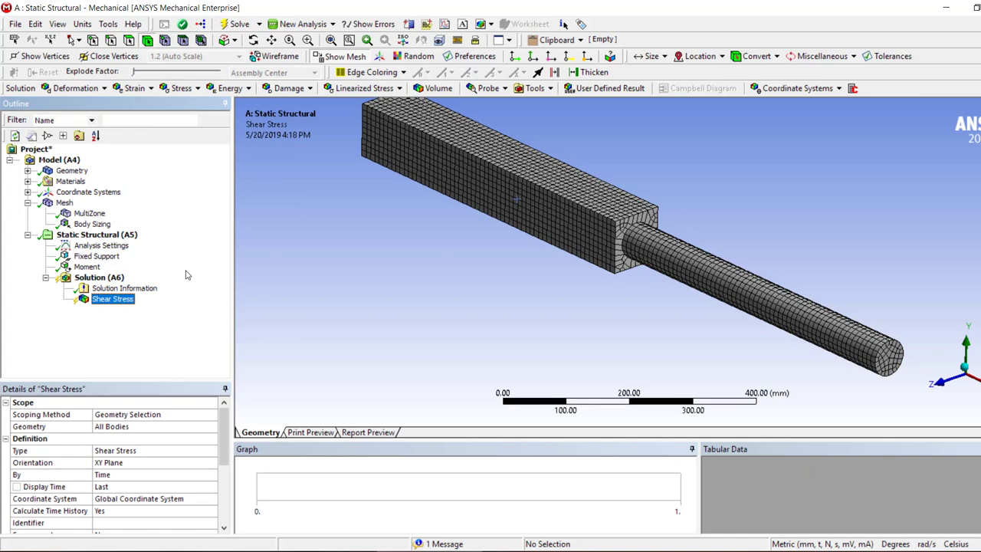
right_click(123, 299)
left_click(157, 324)
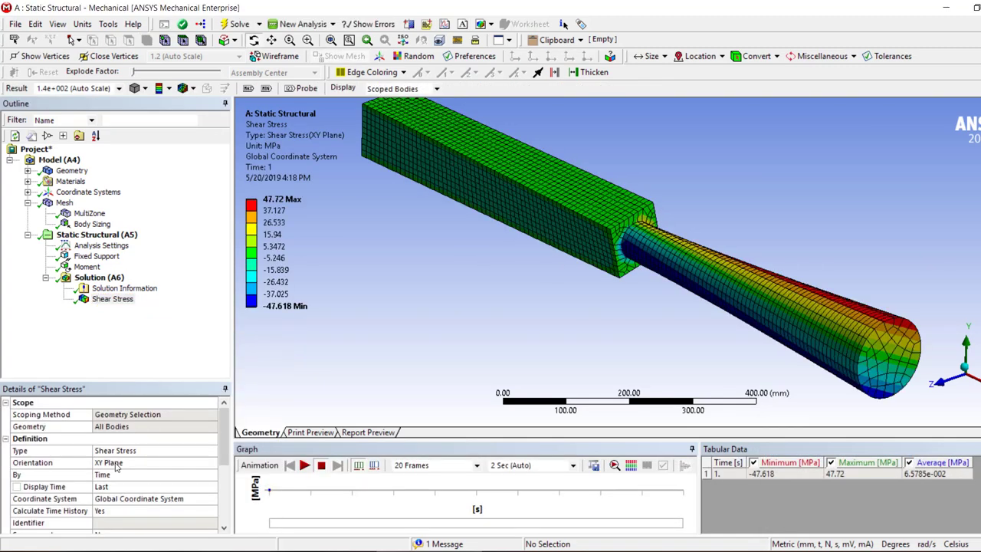
Step: Set the result deformation scale to 1.0 (True Scale) and compare the shear stress with the reference solution in ProblemShaft.png
left_click(115, 88)
left_click(119, 89)
left_click(69, 105)
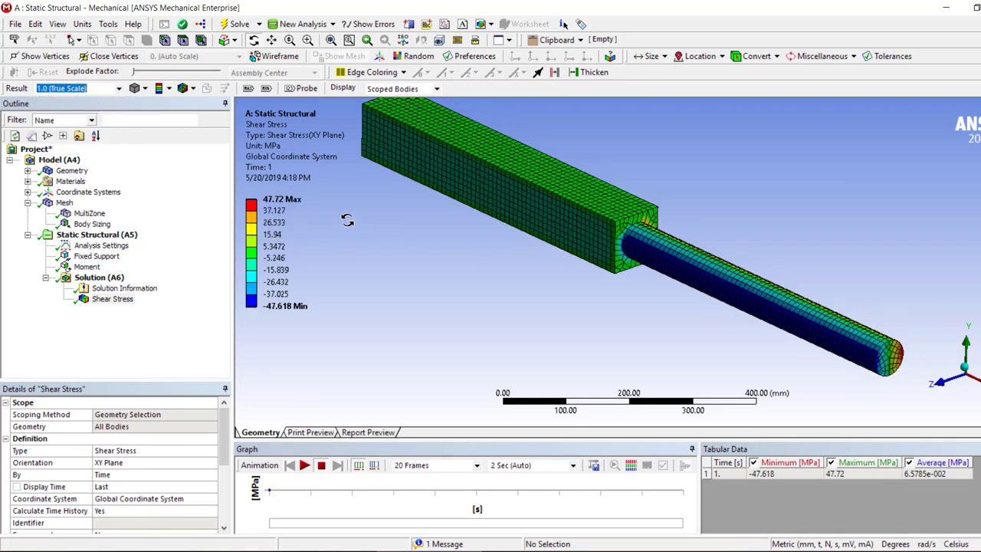
key("alt+Tab")
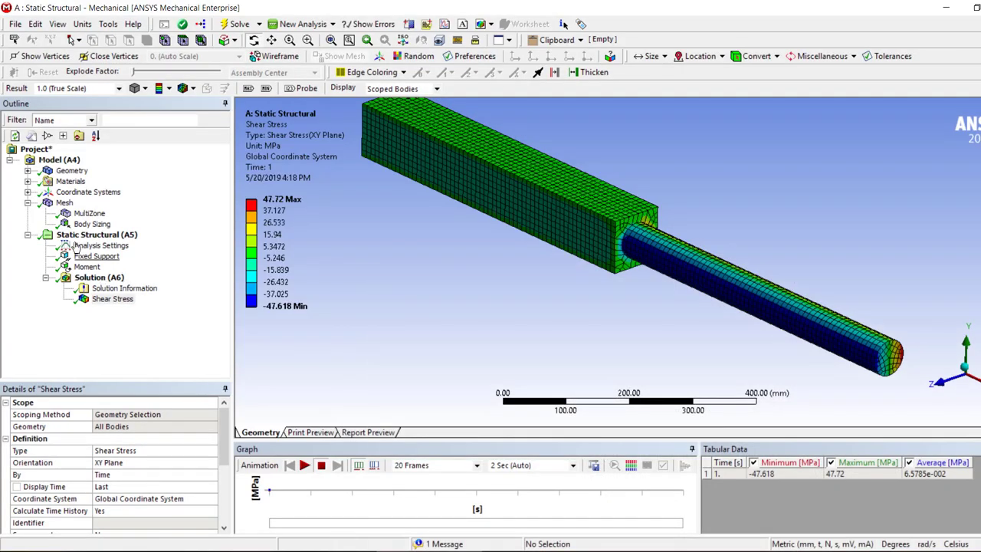
Step: Add a second Shear Stress result scoped to the four long side faces of the square segment and evaluate it
left_click(97, 234)
left_click(537, 211)
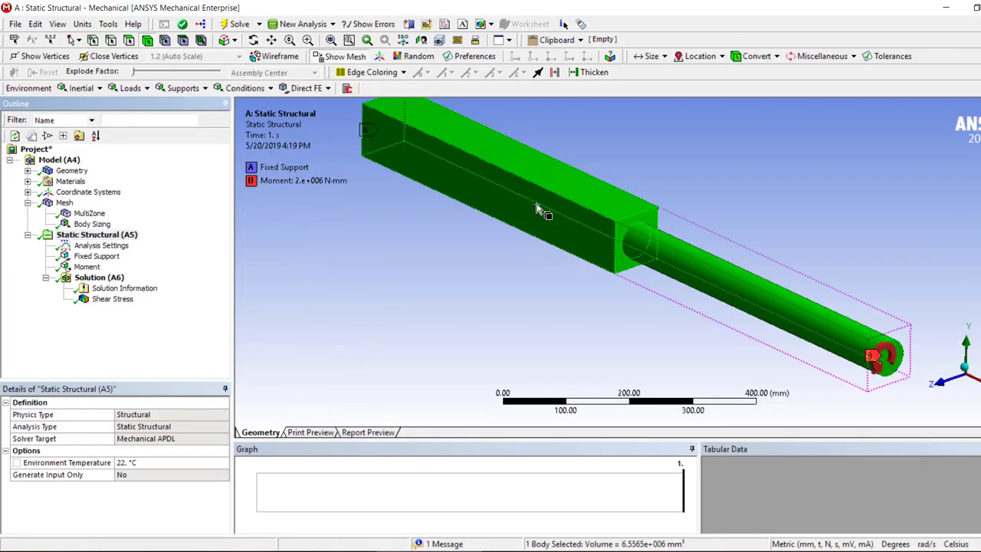
left_click(98, 277)
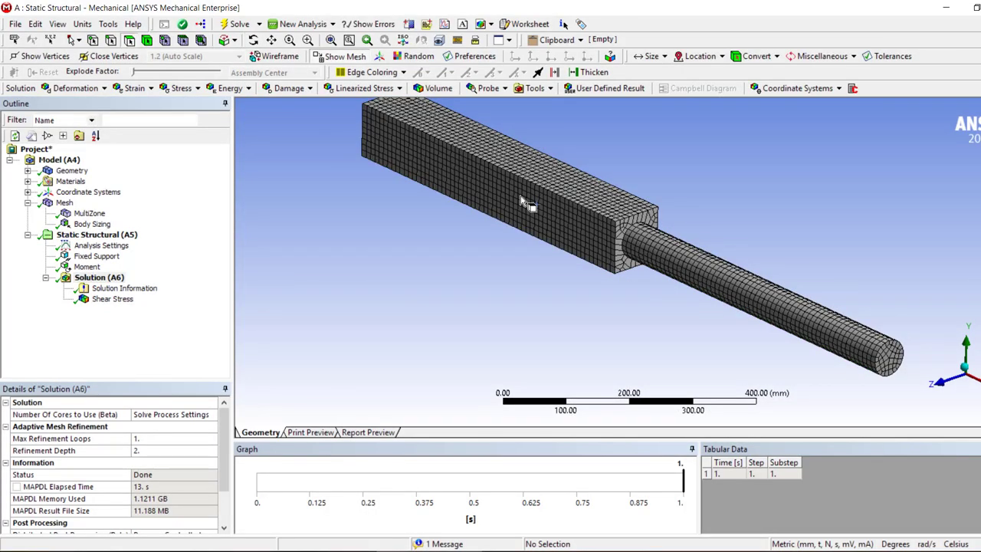
left_click(521, 202)
left_click(536, 170, "ctrl")
middle_click_drag(537, 170, 889, 279)
left_click(766, 295, "ctrl")
left_click(716, 306, "ctrl")
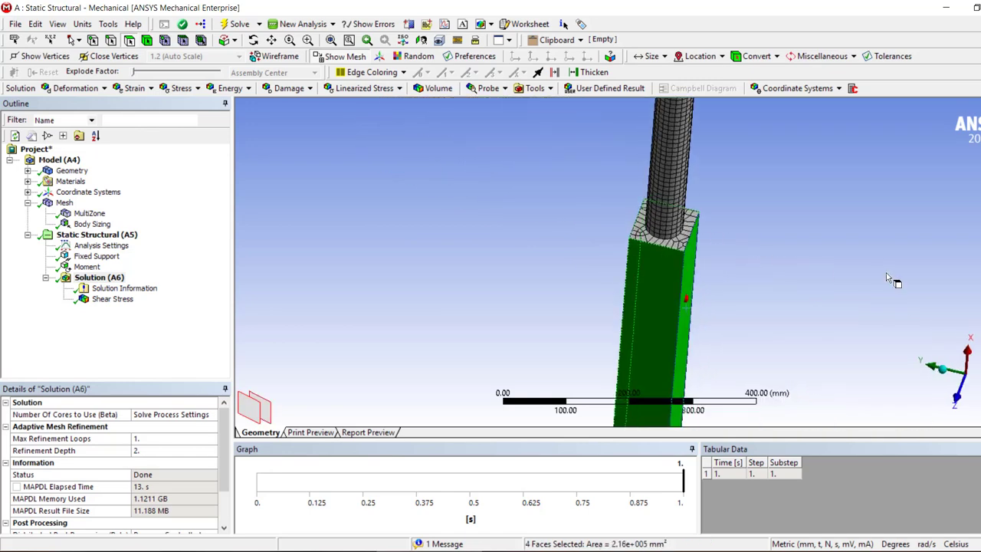
left_click(182, 88)
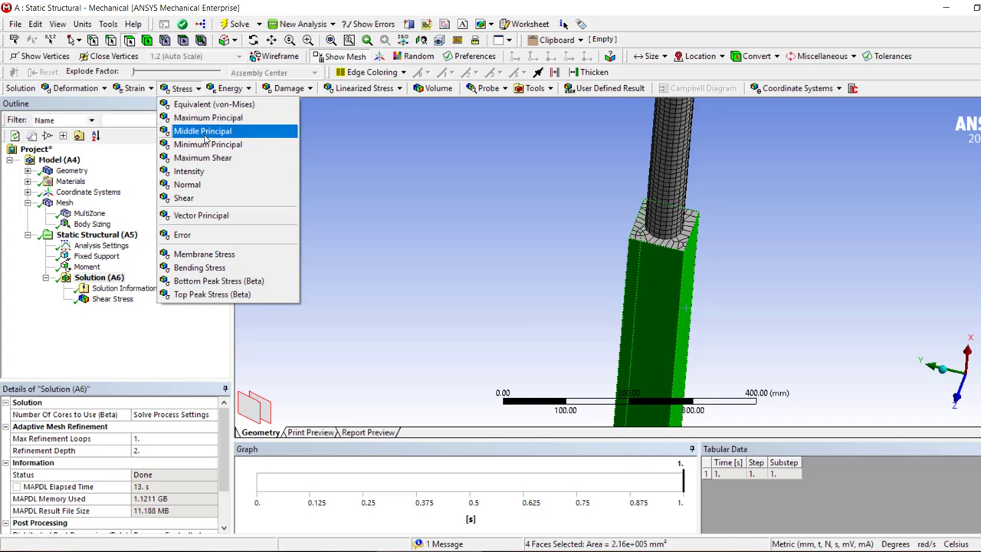
left_click(184, 198)
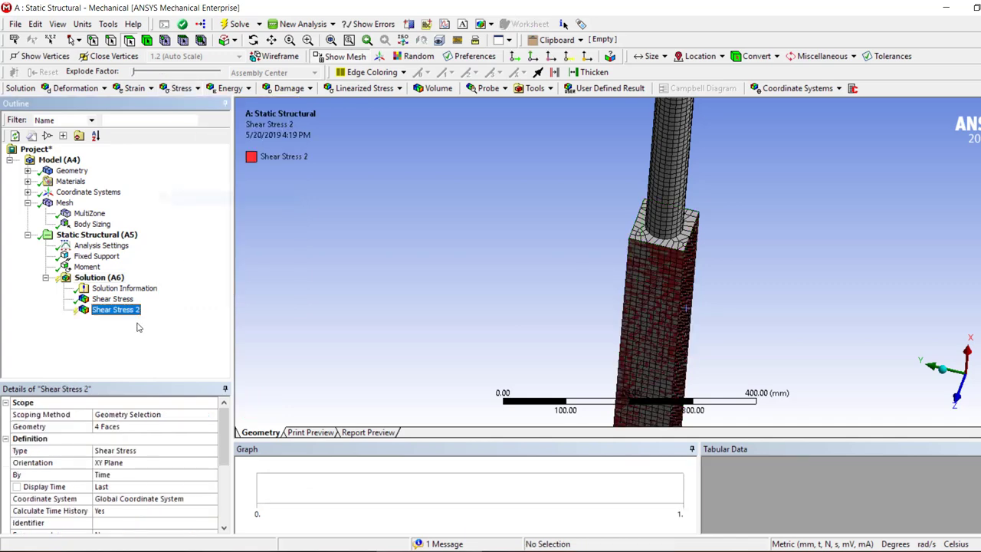
right_click(115, 310)
left_click(164, 89)
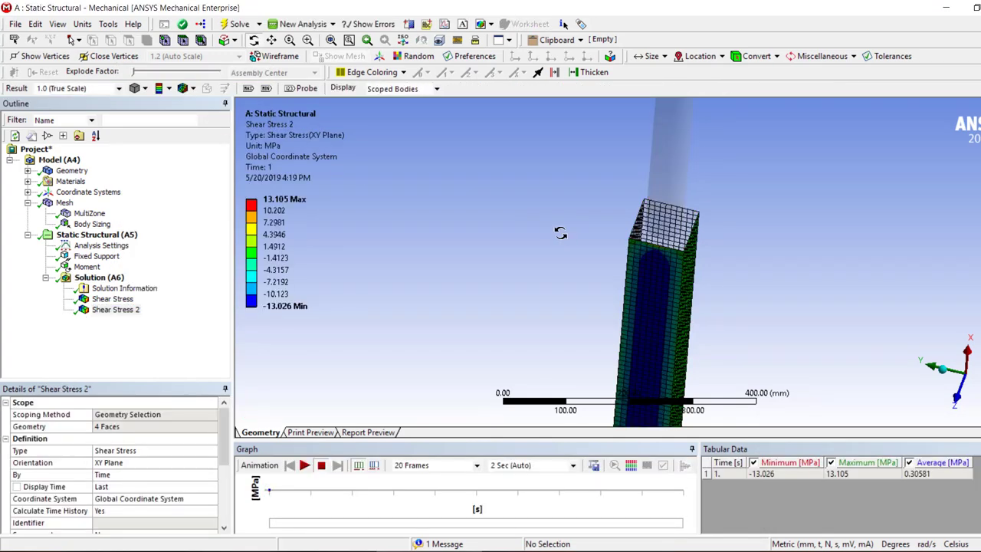
middle_click_drag(569, 234, 580, 212)
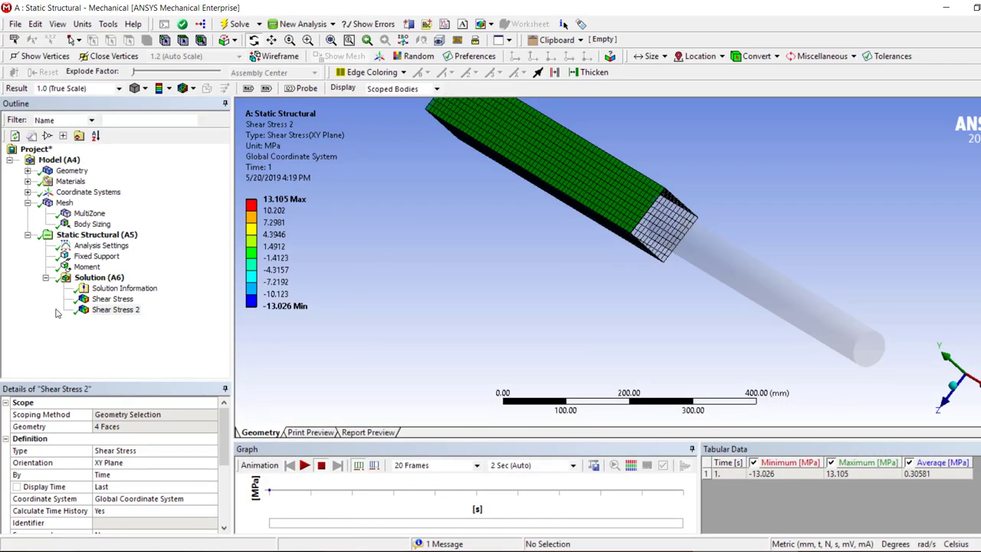
Step: Add and evaluate a Total Deformation result for the whole shaft, checking the reference answers in ProblemShaft.png
left_click(92, 278)
key("alt+Tab")
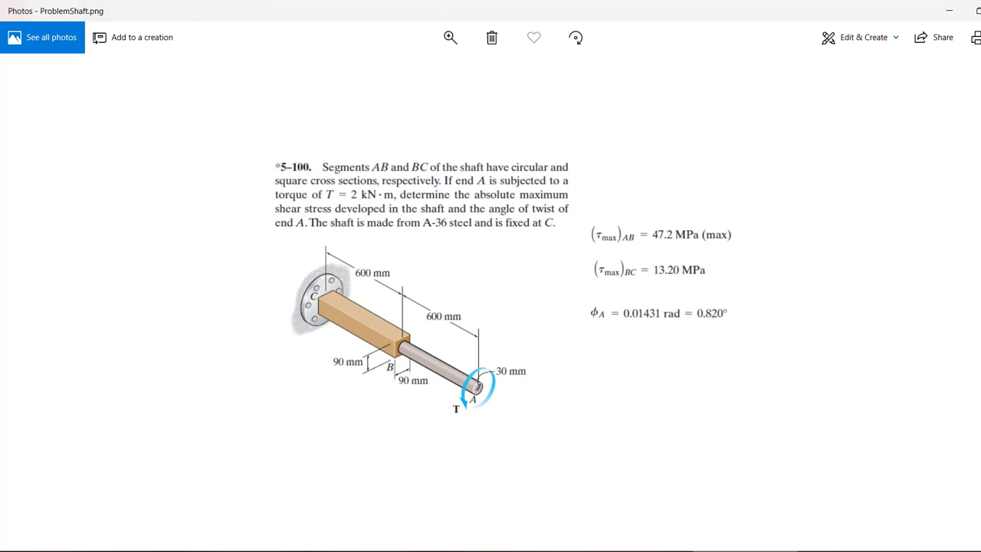
key("alt+Tab")
left_click(99, 276)
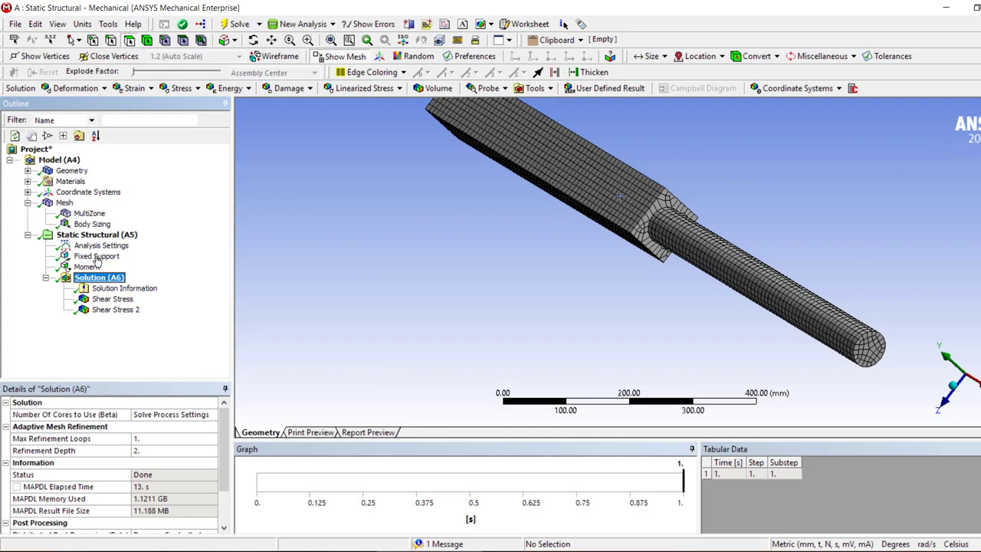
left_click(74, 90)
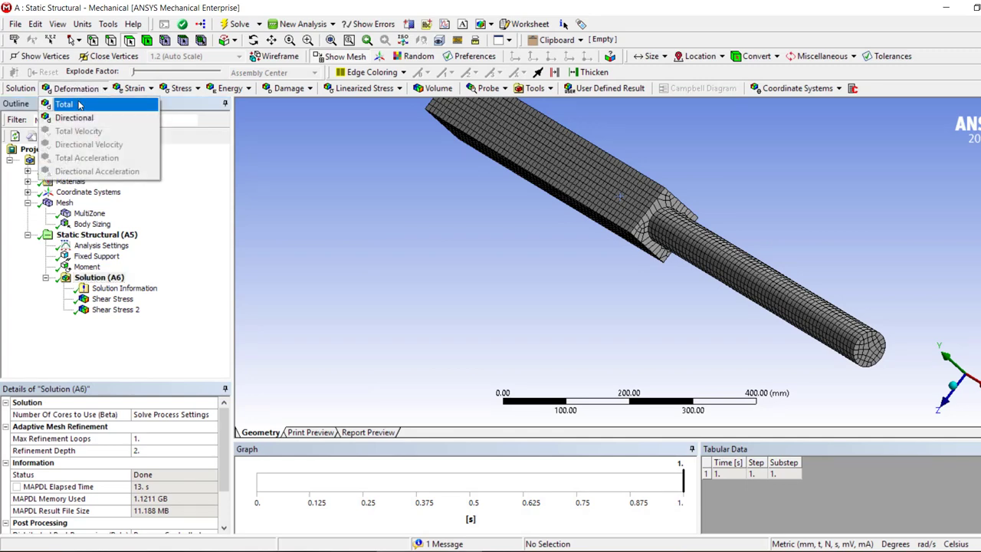
left_click(64, 104)
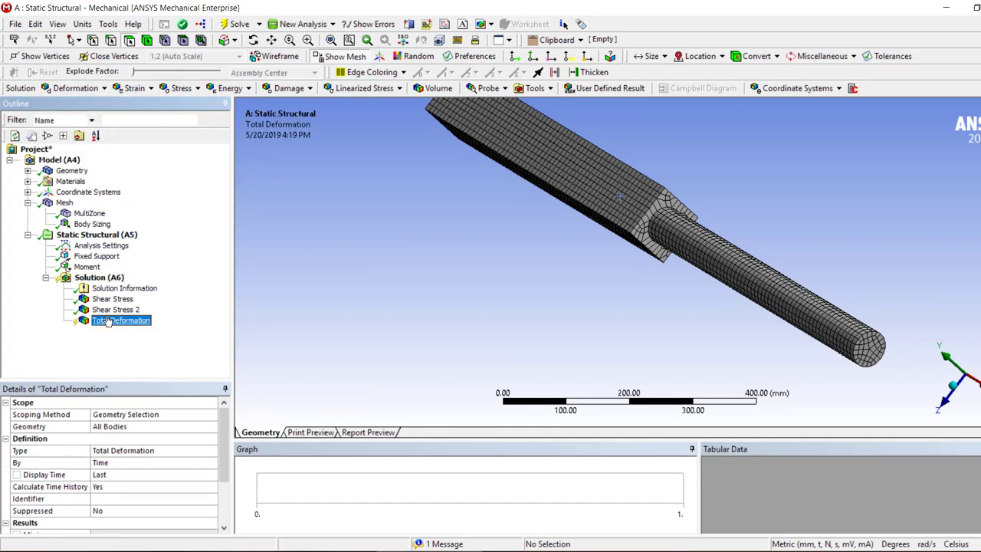
right_click(108, 321)
left_click(128, 345)
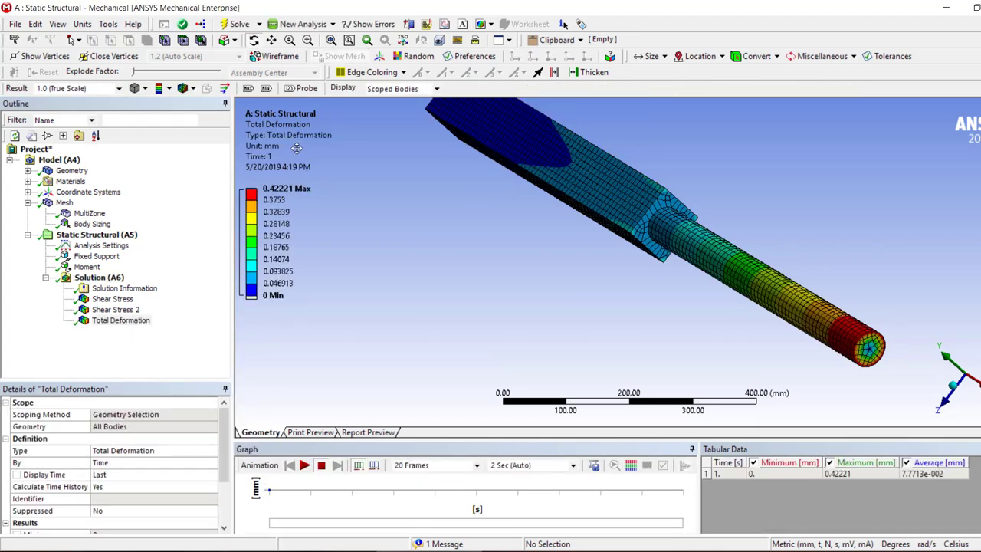
middle_click_drag(645, 276, 667, 281)
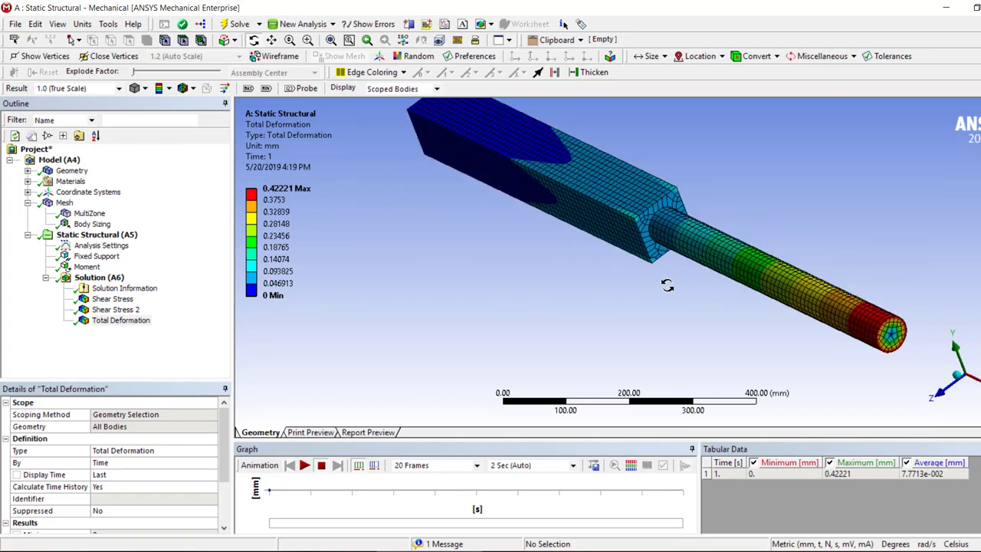
key("alt+Tab")
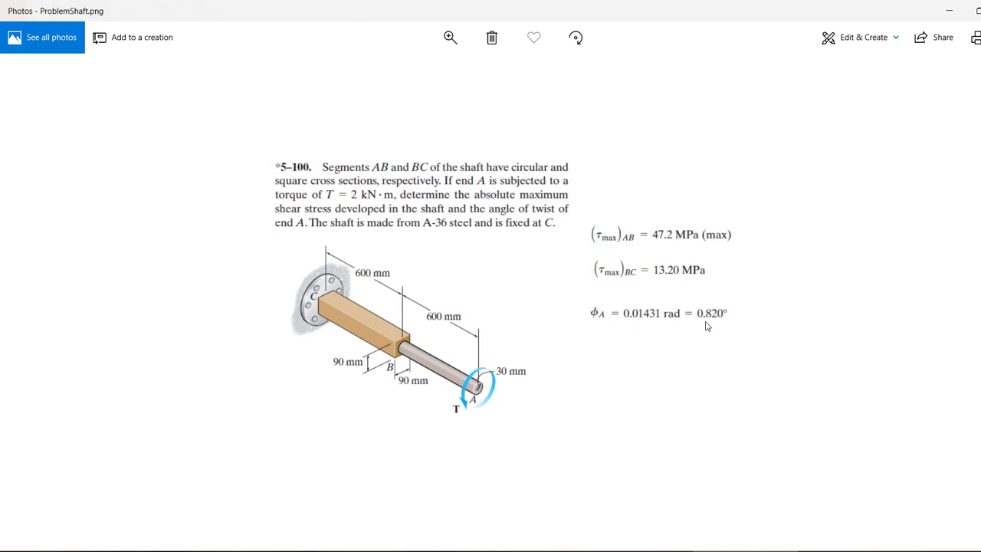
key("alt+Tab")
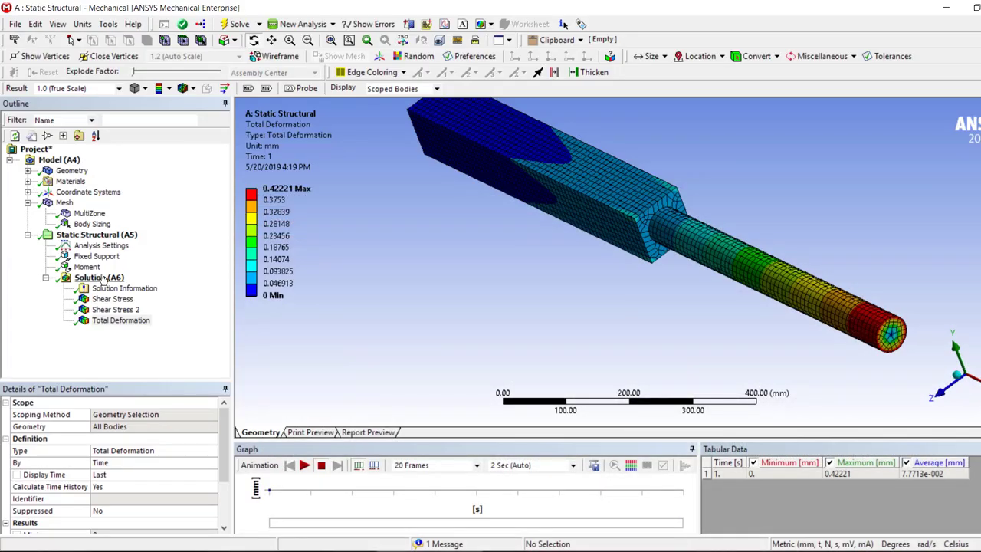
Step: Change the total deformation result's type to Directional Deformation along the X axis and evaluate it
left_click(205, 452)
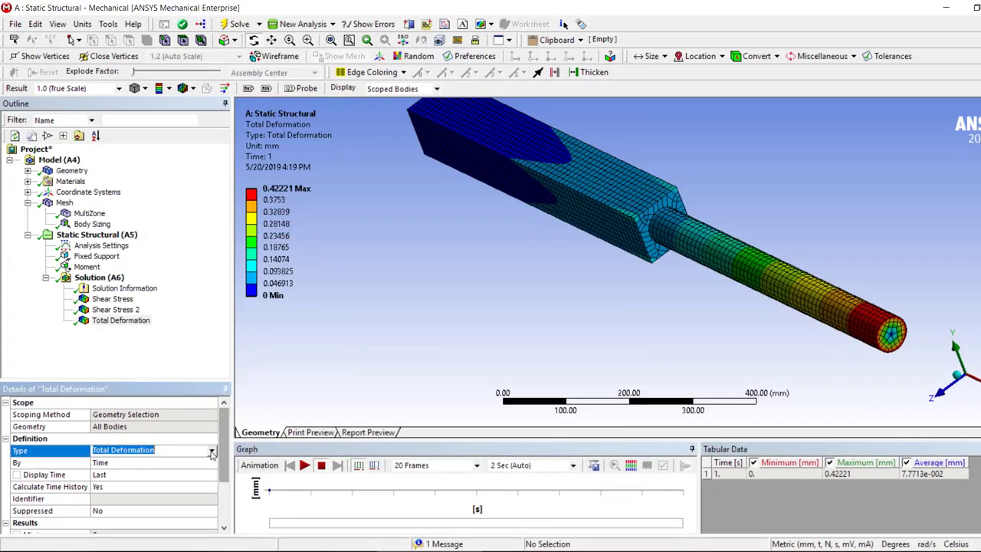
left_click(208, 452)
left_click(117, 469)
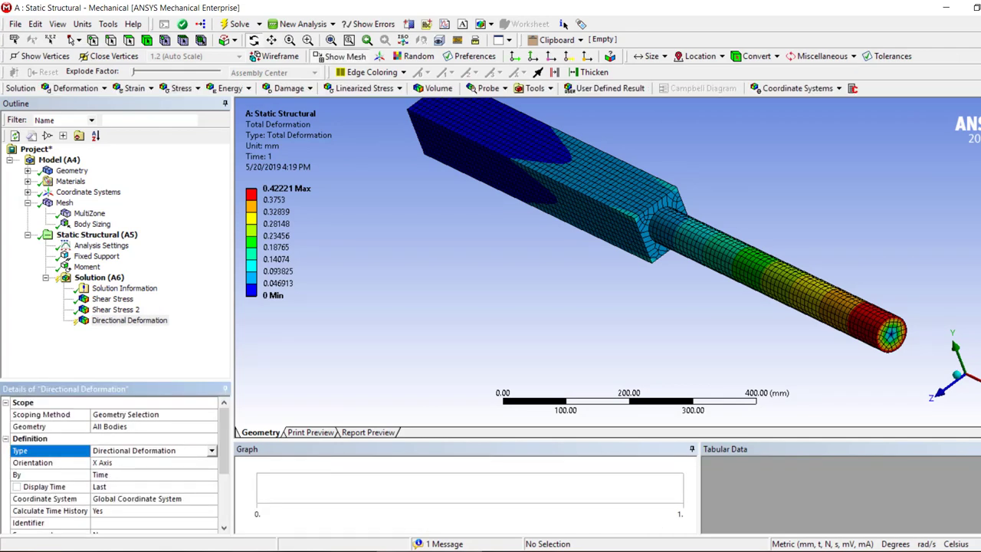
right_click(140, 326)
left_click(196, 347)
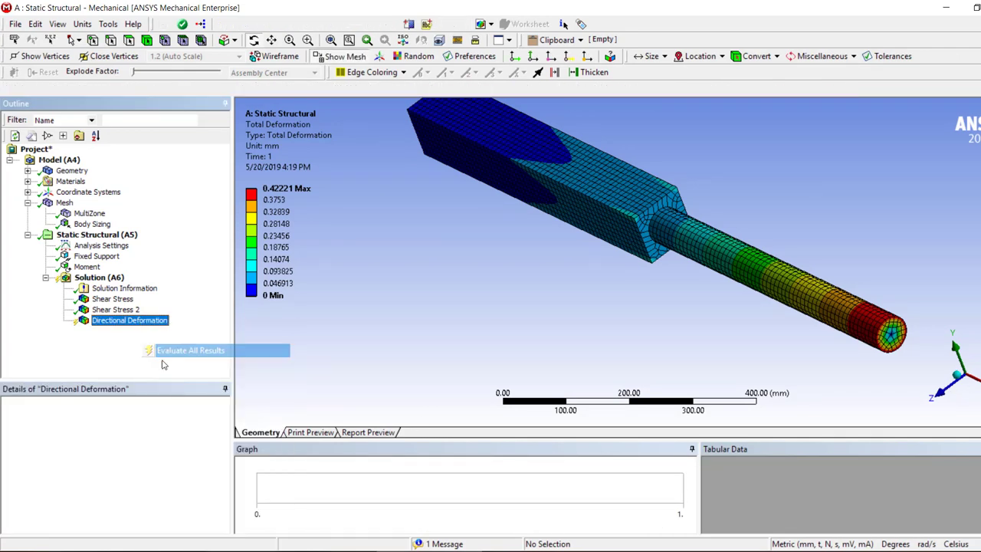
left_click(306, 210)
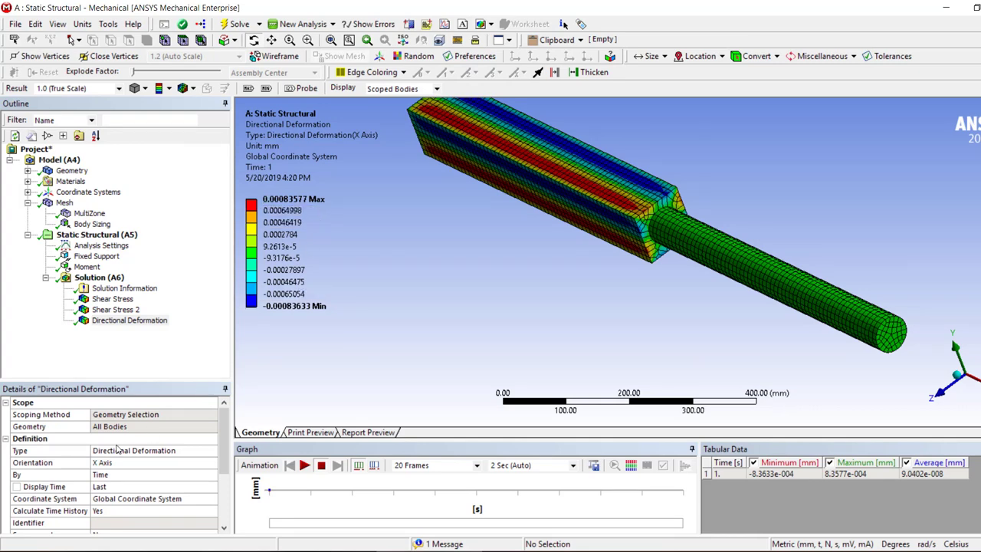
Step: Set the directional deformation's orientation to Y Axis and evaluate it
double_click(130, 464)
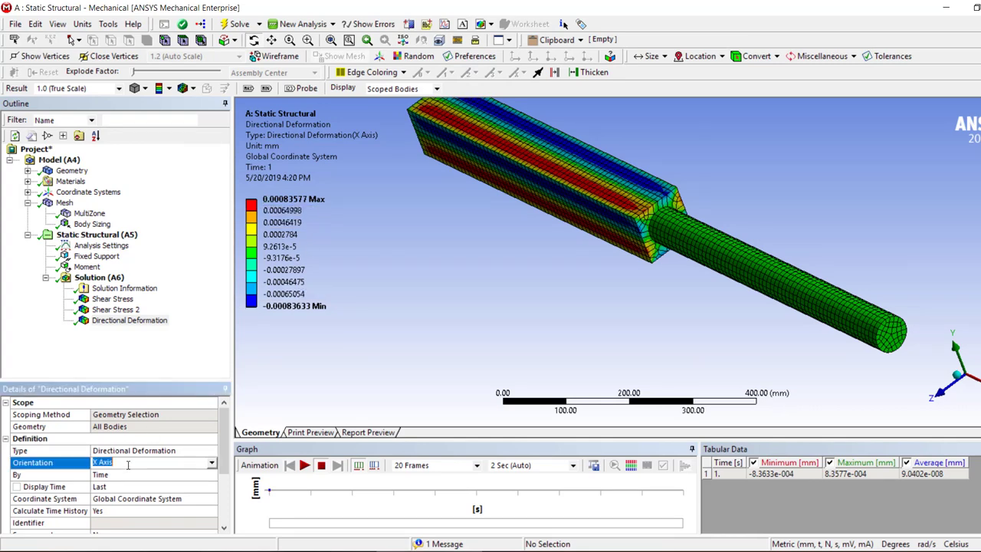
right_click(117, 322)
left_click(157, 349)
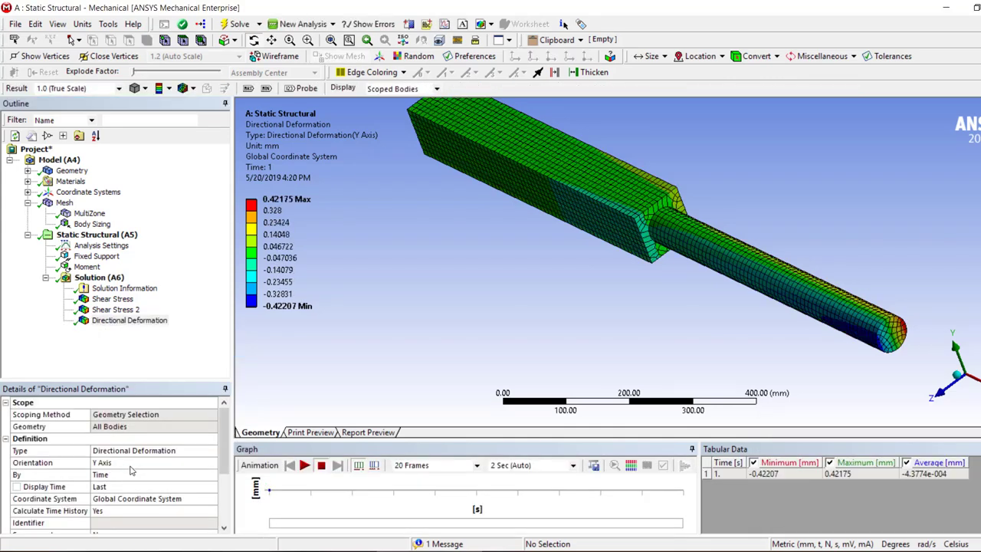
Step: Set the directional deformation's orientation to Z Axis, evaluate it and inspect the shaft's free circular end
left_click(126, 452)
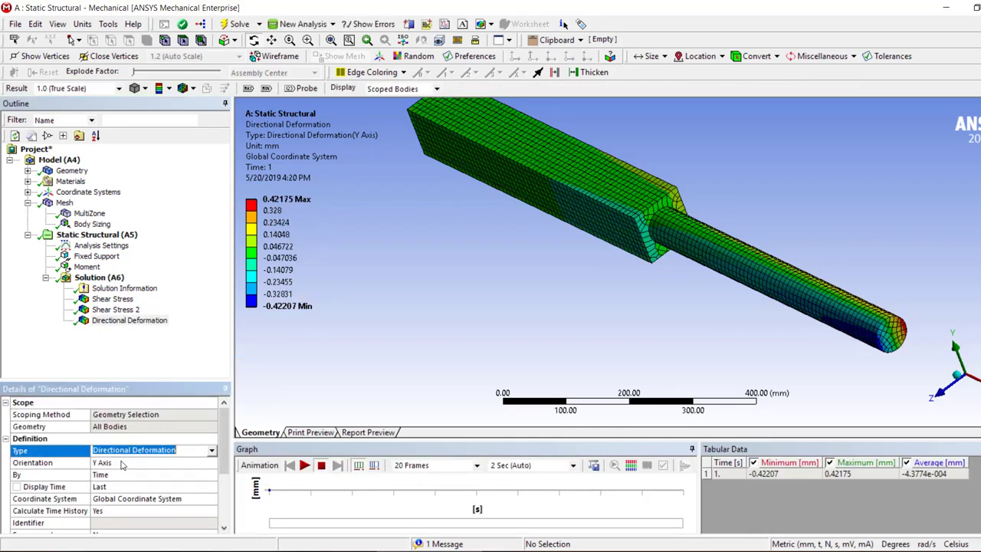
double_click(126, 462)
right_click(136, 321)
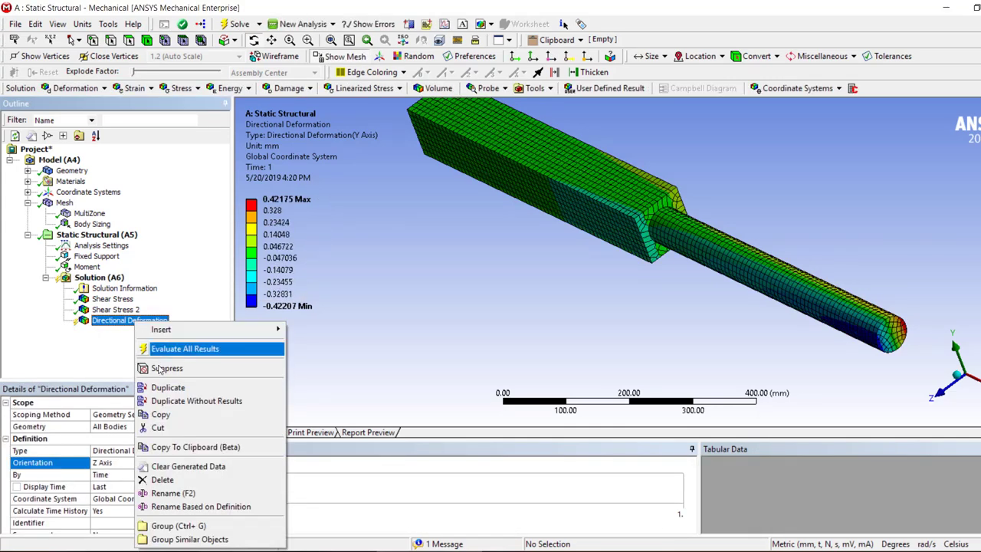
left_click(161, 349)
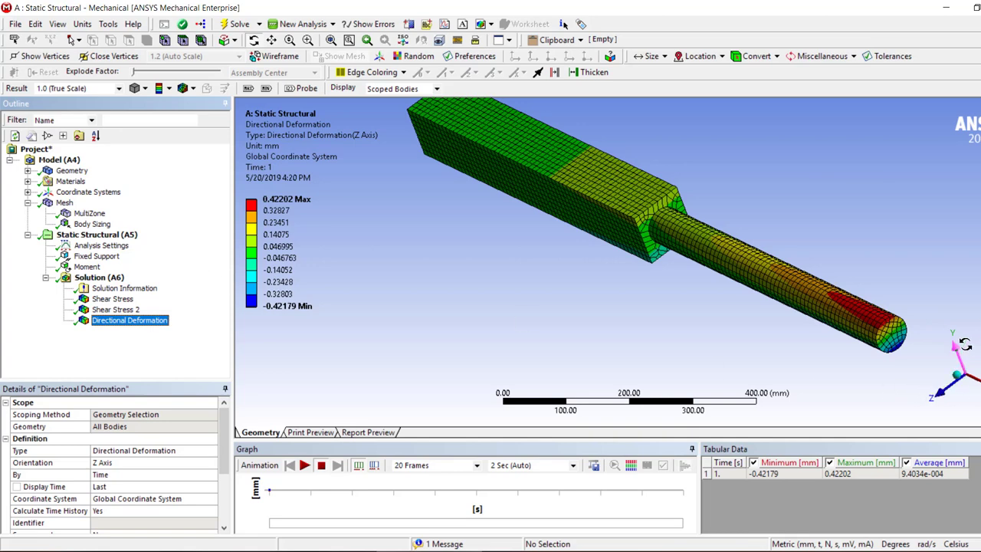
right_click_drag(924, 303, 863, 373)
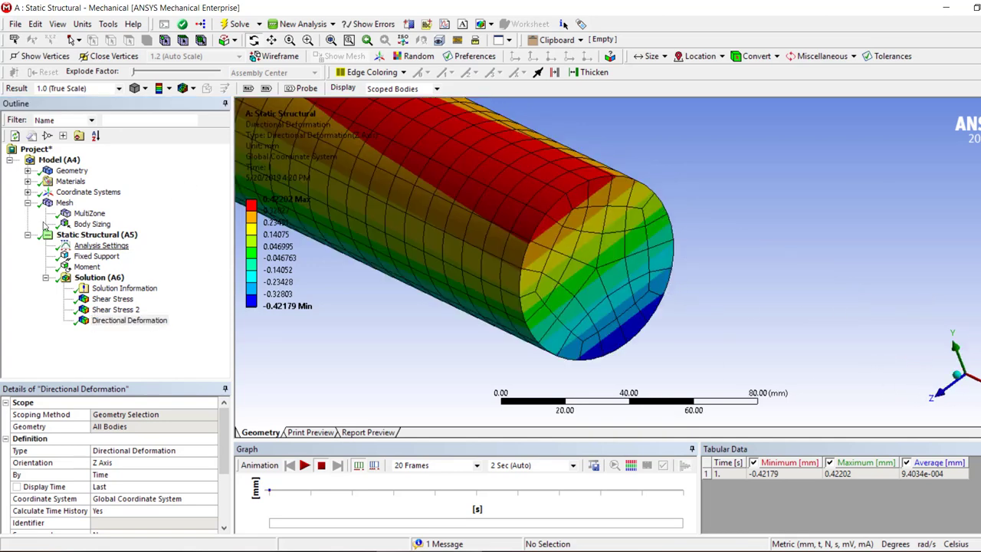
scroll(634, 245, "down", 3)
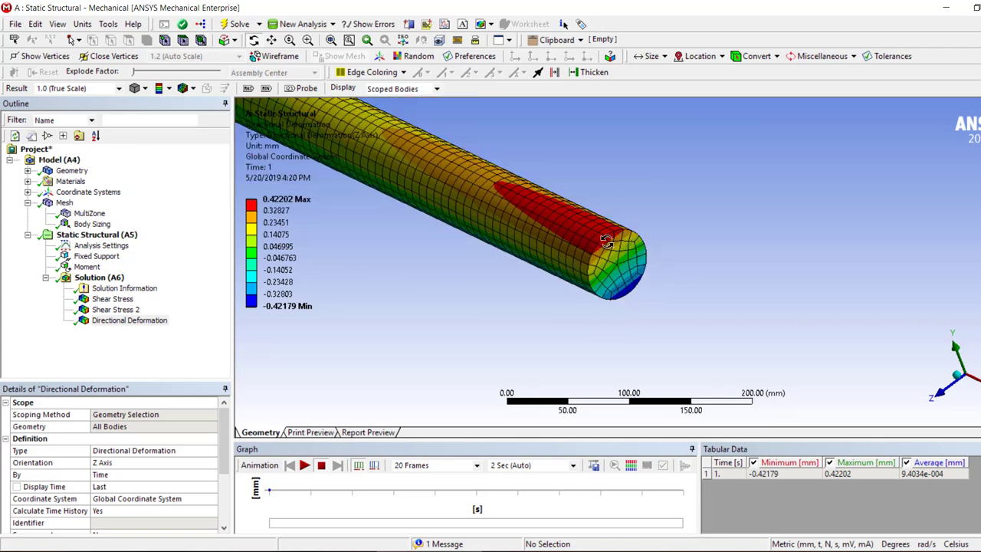
left_click_drag(598, 253, 600, 257)
scroll(695, 259, "down", 3)
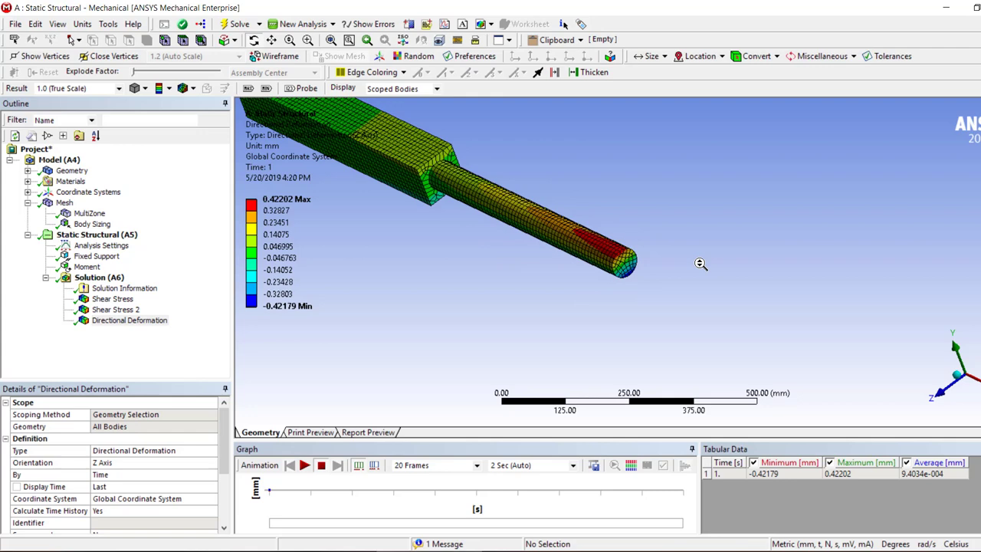
Step: Insert a new coordinate system into the model alongside the global one
left_click(28, 192)
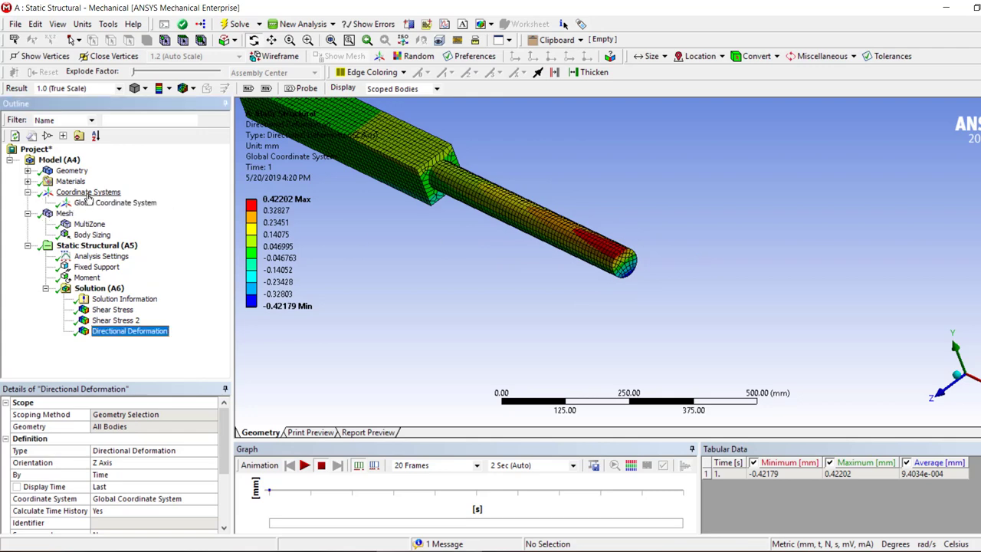
left_click(88, 192)
right_click(88, 192)
mouse_move(154, 201)
left_click(246, 202)
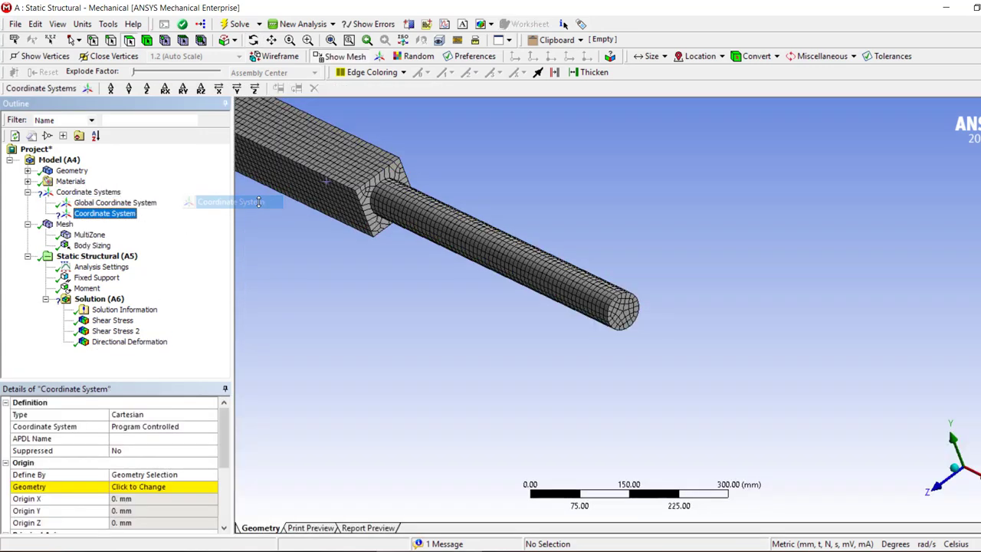
Step: Make the new coordinate system cylindrical and place its origin at the circular edge of the shaft's free end
left_click(214, 414)
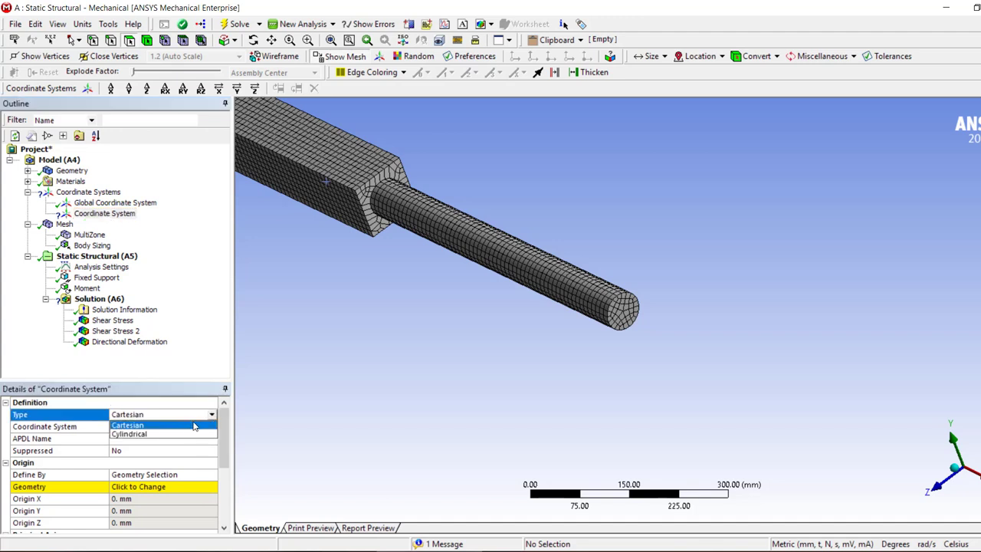
left_click(177, 435)
left_click(142, 489)
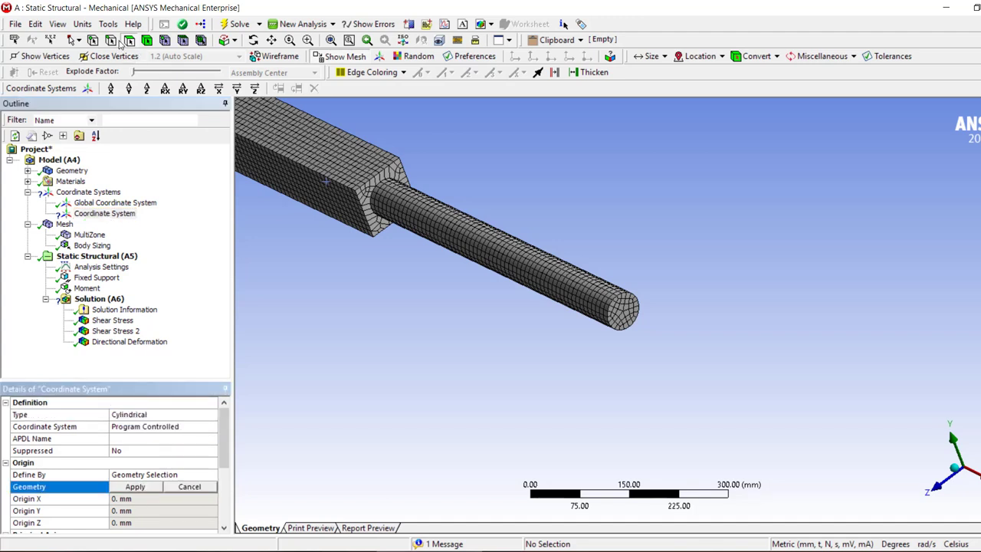
left_click(619, 293)
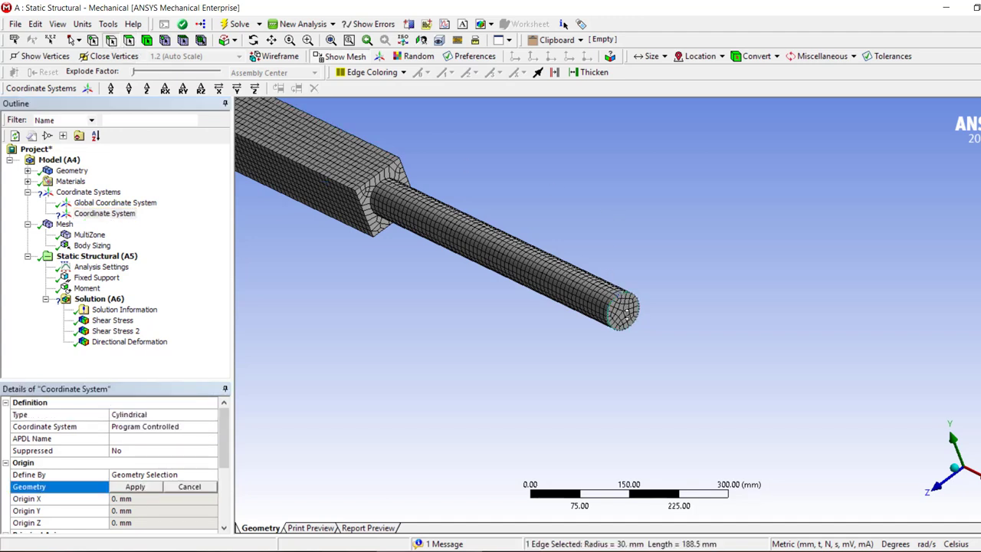
left_click(130, 487)
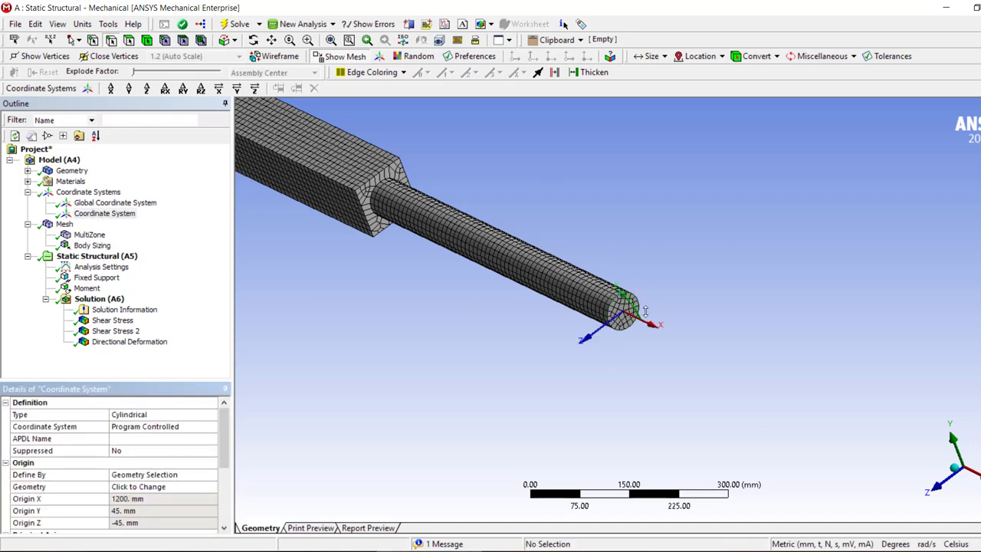
scroll(670, 331, "up", 5)
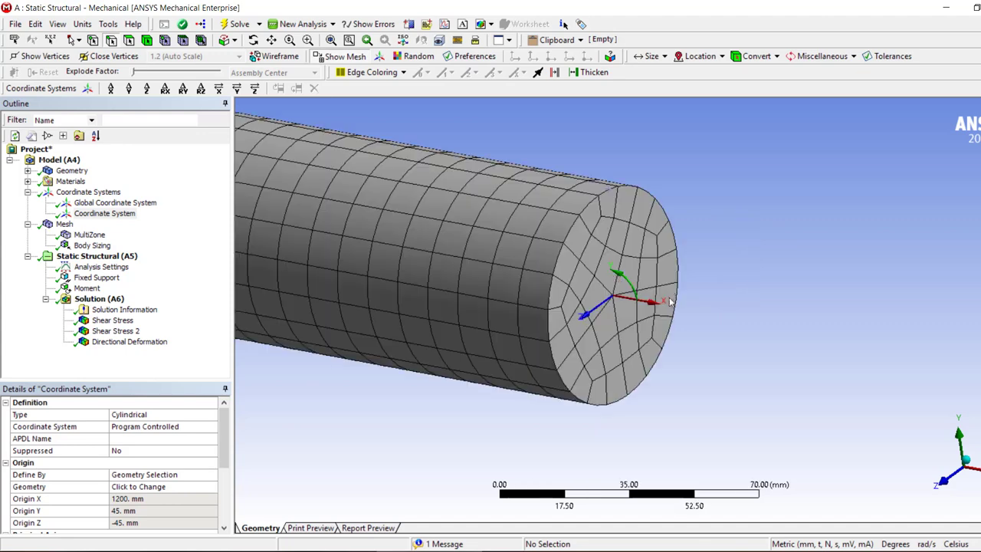
scroll(644, 285, "down", 5)
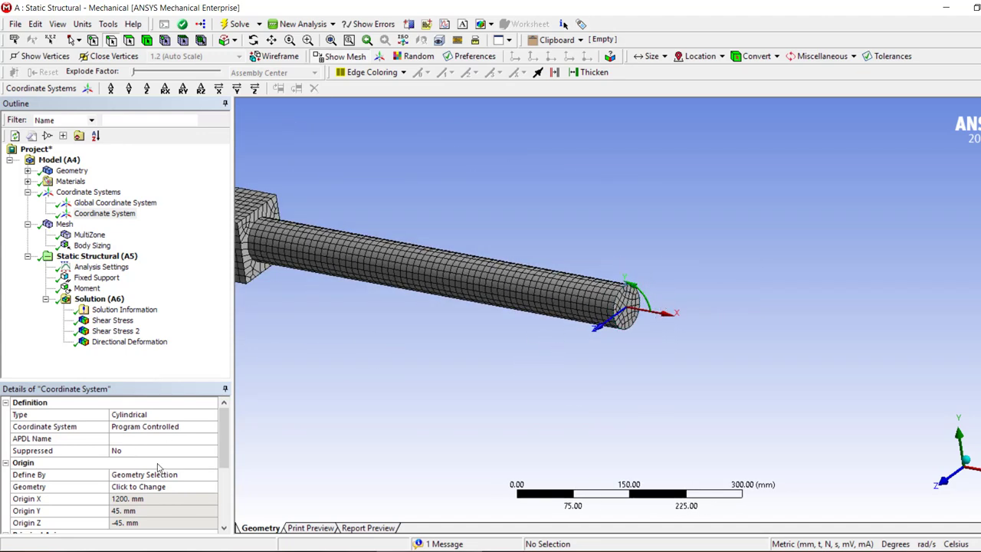
Step: Define the coordinate system's principal X axis by the Global Y Axis
scroll(160, 471, "down", 3)
left_click(203, 443)
left_click(219, 444)
left_click(207, 471)
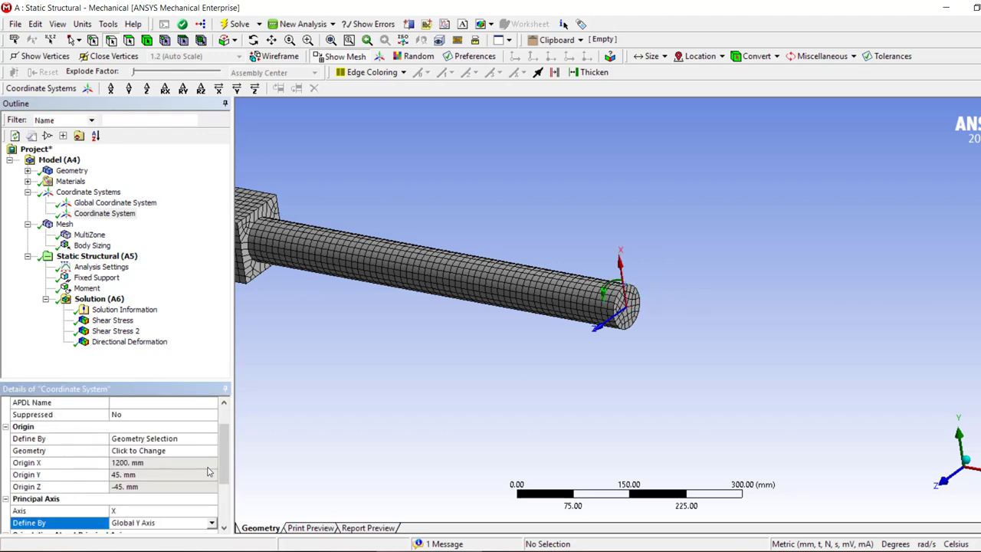
scroll(181, 488, "down", 2)
middle_click_drag(613, 361, 586, 344)
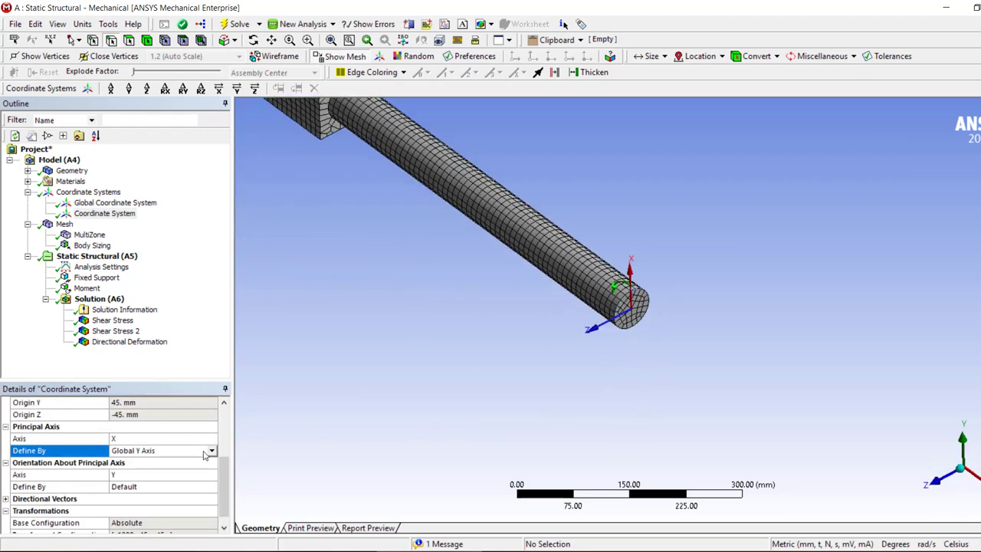
Step: Set the axis for the orientation about the principal axis to Z
left_click(205, 453)
left_click(203, 450)
left_click(203, 475)
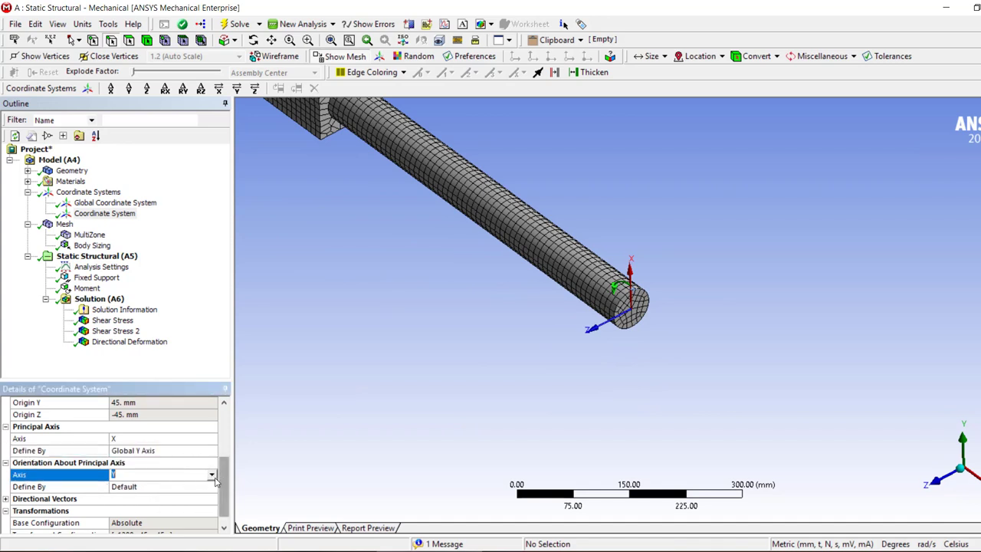
left_click(211, 475)
left_click(184, 499)
scroll(179, 489, "down", 2)
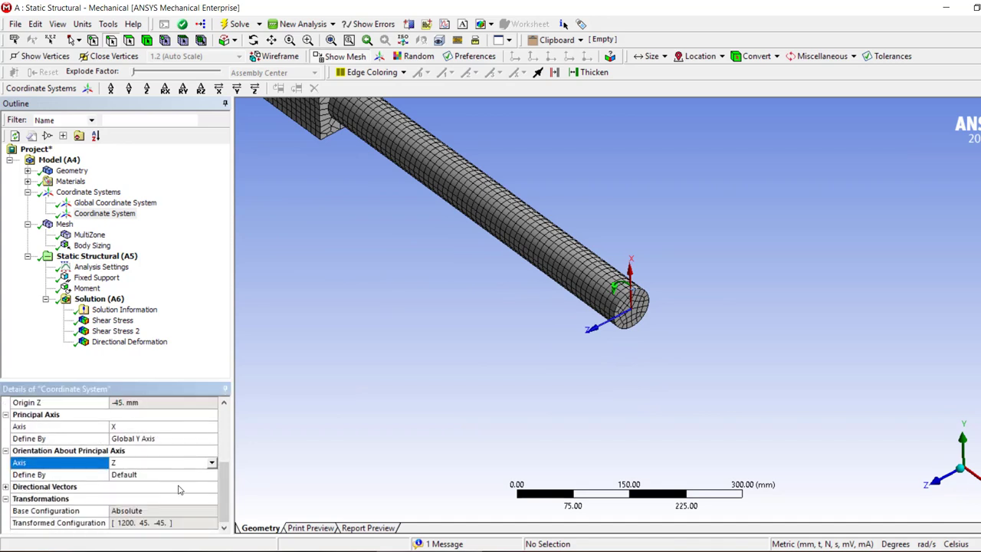
Step: Define the orientation about the principal axis by the Global Z Axis
left_click(211, 476)
left_click(212, 474)
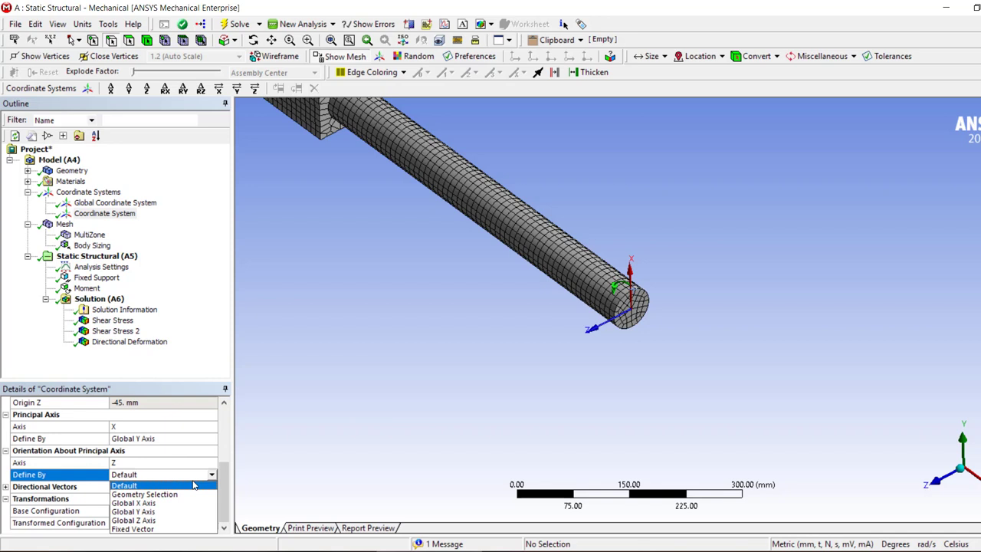
left_click(153, 519)
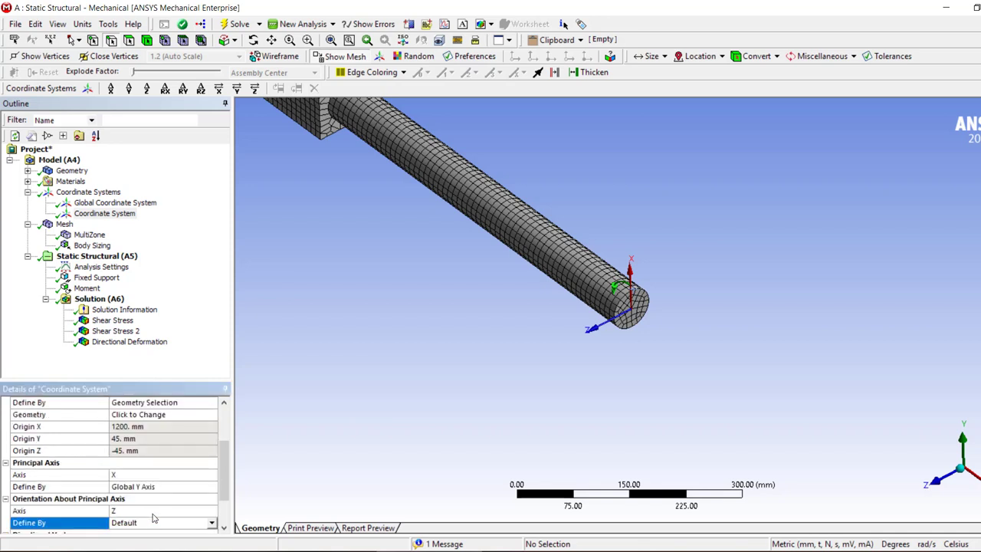
left_click(211, 522)
left_click(157, 509)
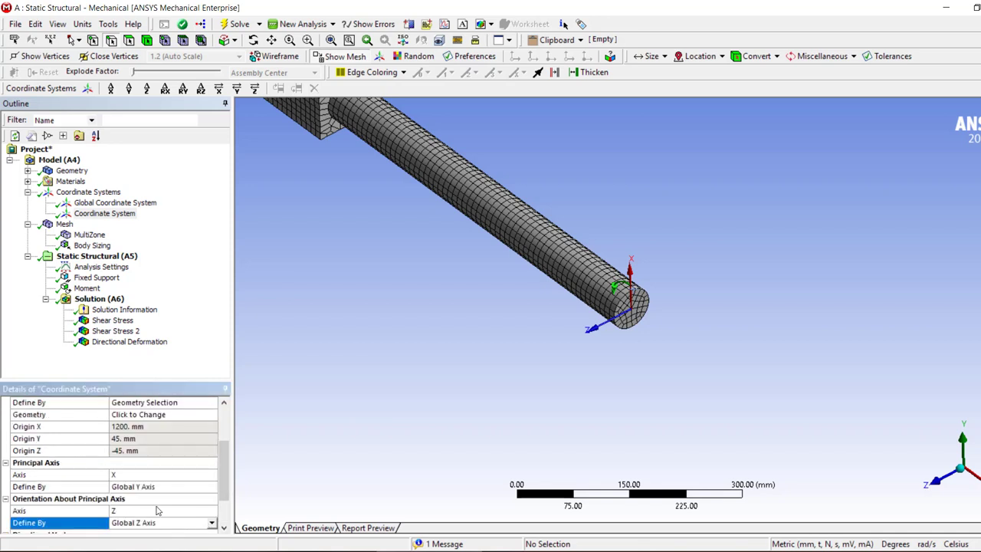
left_click(209, 524)
left_click(174, 505)
Step: Define the principal X axis by the Global X Axis
left_click(205, 486)
left_click(213, 488)
left_click(175, 507)
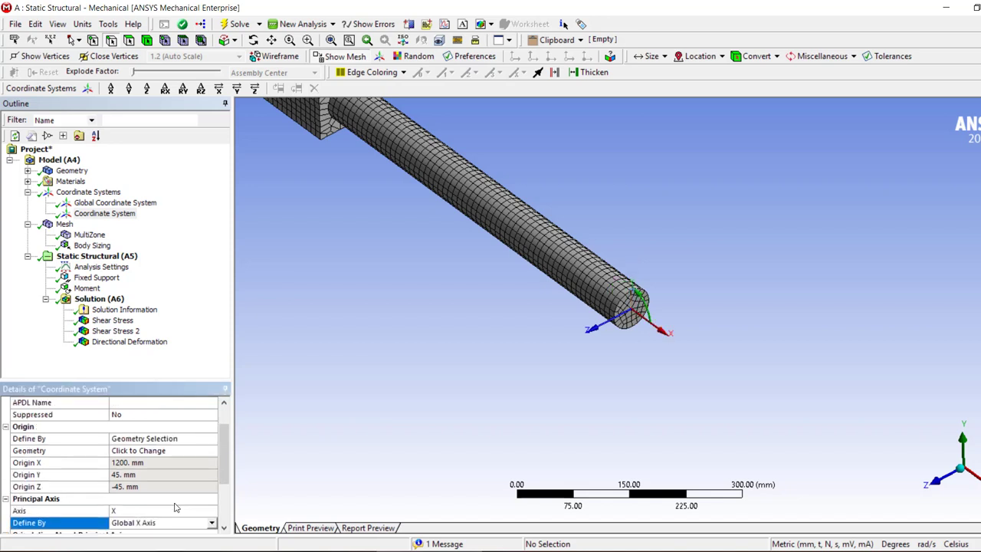
Step: Define the Z orientation about the principal axis by the Global Y Axis
scroll(181, 501, "down", 2)
left_click(195, 475)
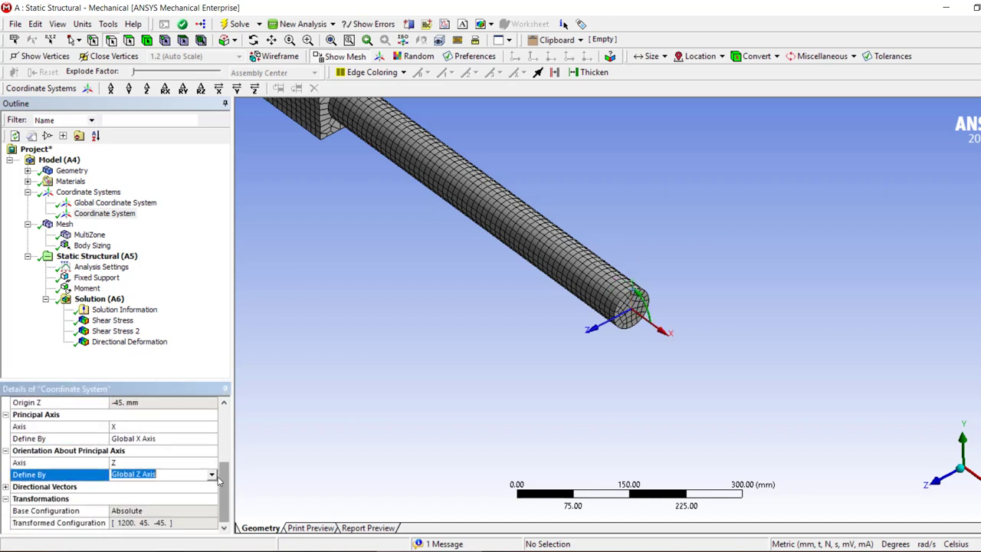
left_click(211, 475)
left_click(161, 511)
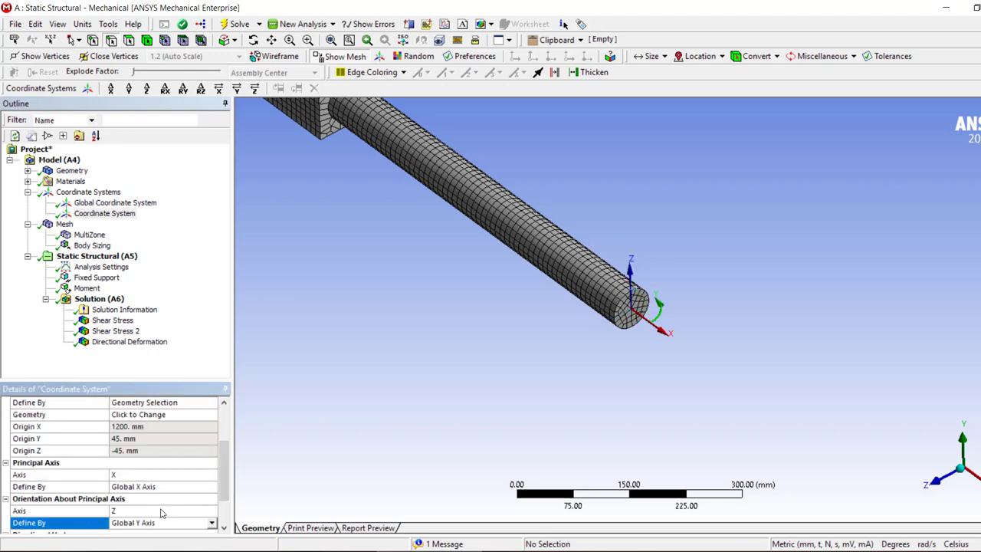
middle_click_drag(806, 284, 788, 294)
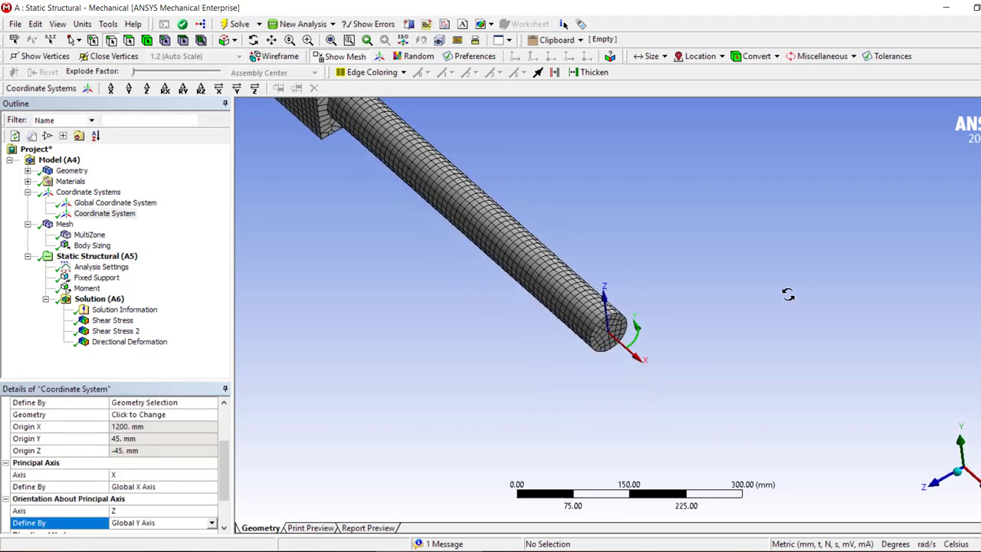
Step: Define the principal X axis by the Global Z Axis
left_click(211, 486)
left_click(211, 486)
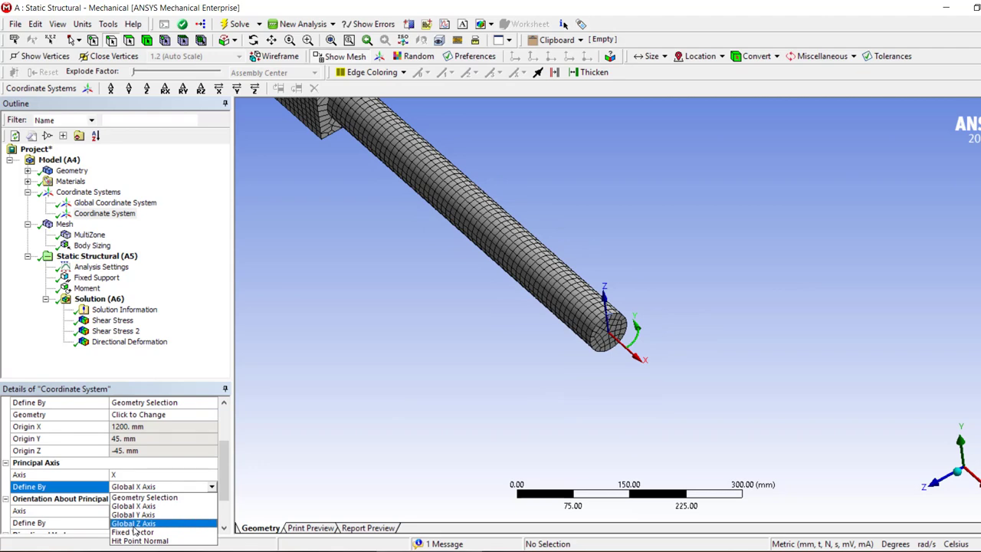
left_click(134, 524)
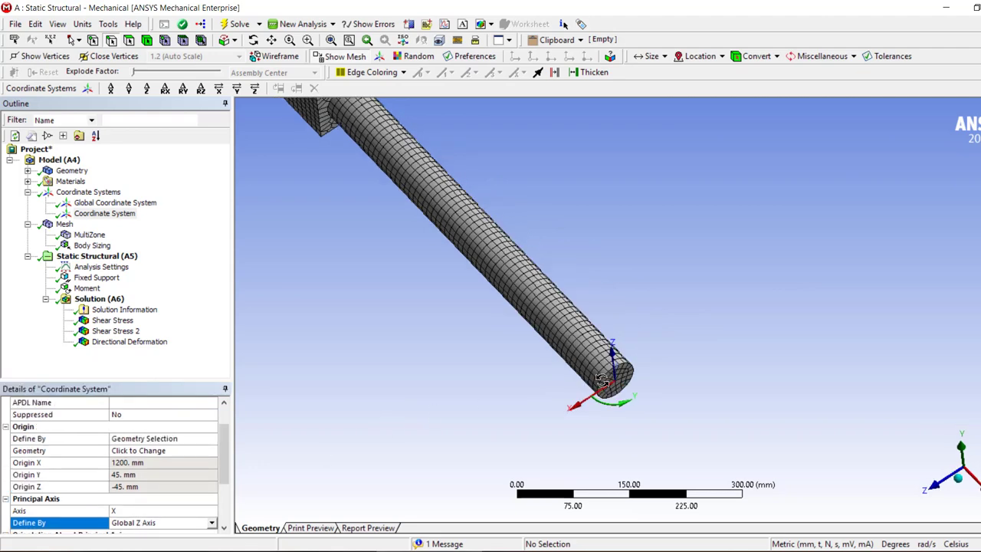
scroll(182, 502, "up", 1)
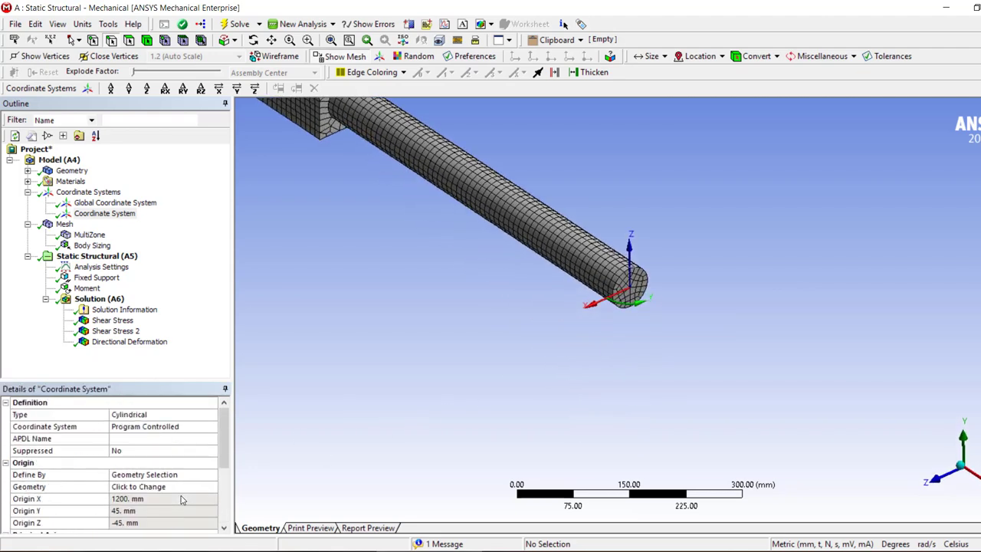
Step: Set the principal X axis back to the Global Y Axis and check the axis directions on the shaft's circular end face
scroll(182, 496, "down", 3)
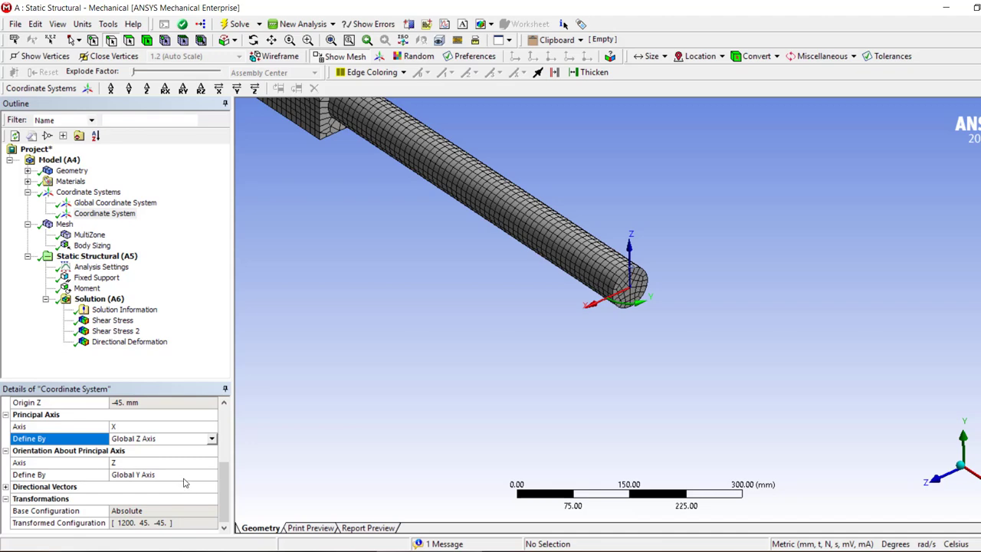
scroll(184, 482, "up", 1)
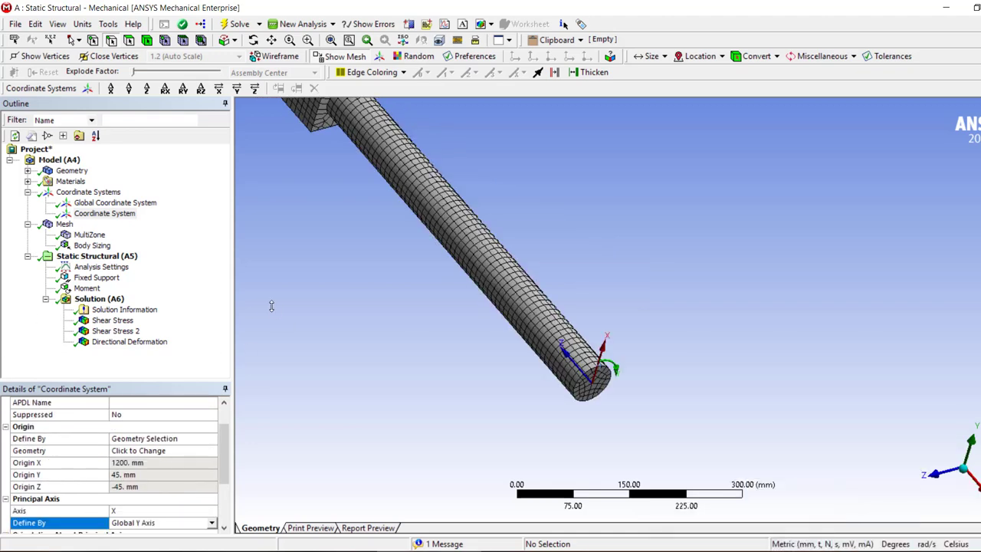
middle_click_drag(740, 461, 615, 350)
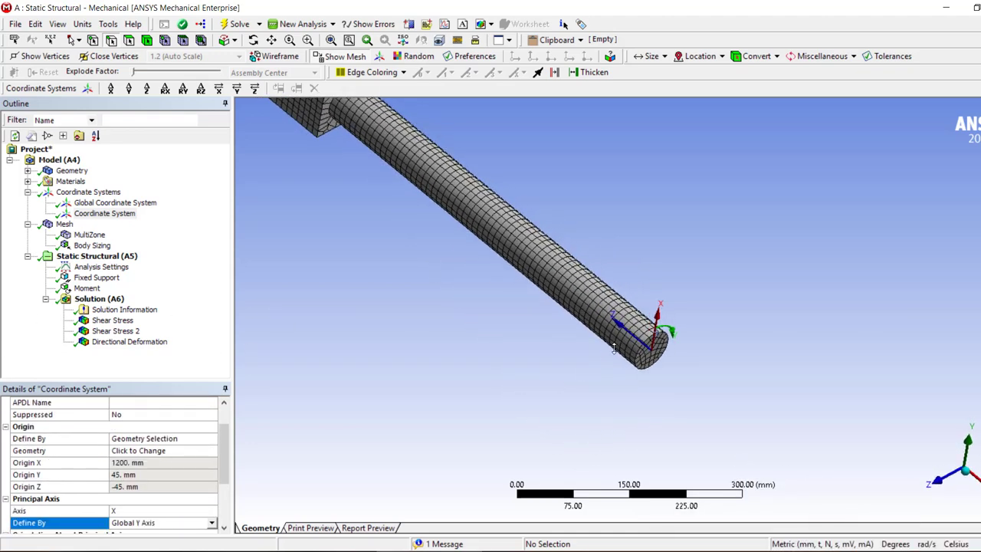
right_click_drag(709, 307, 621, 387)
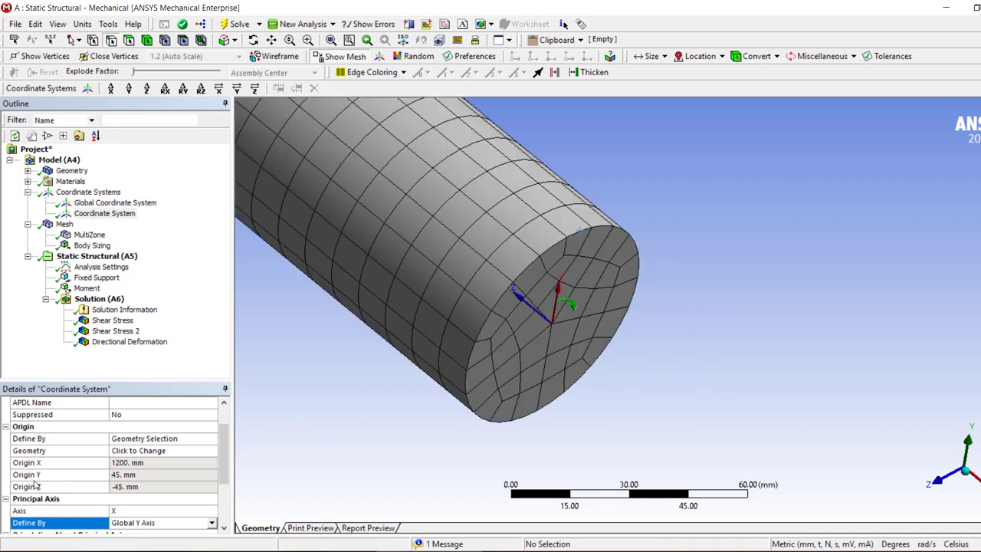
scroll(36, 483, "down", 2)
left_click(136, 427)
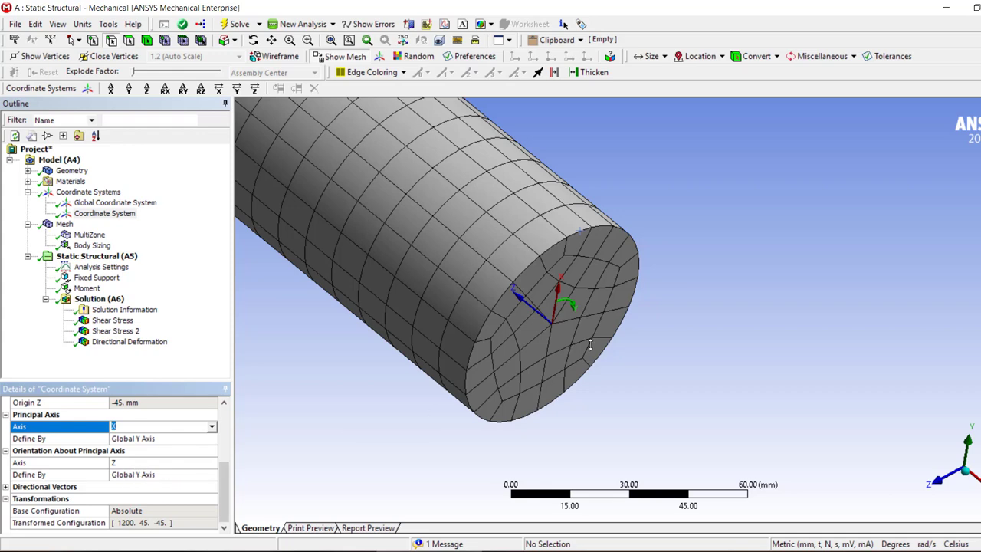
middle_click_drag(590, 345, 659, 299)
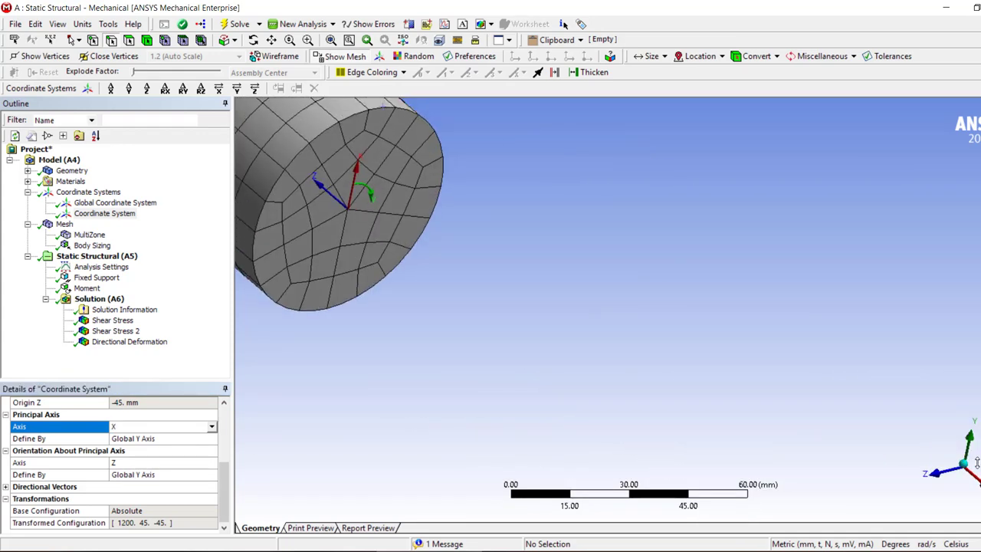
left_click(977, 464)
left_click(331, 40)
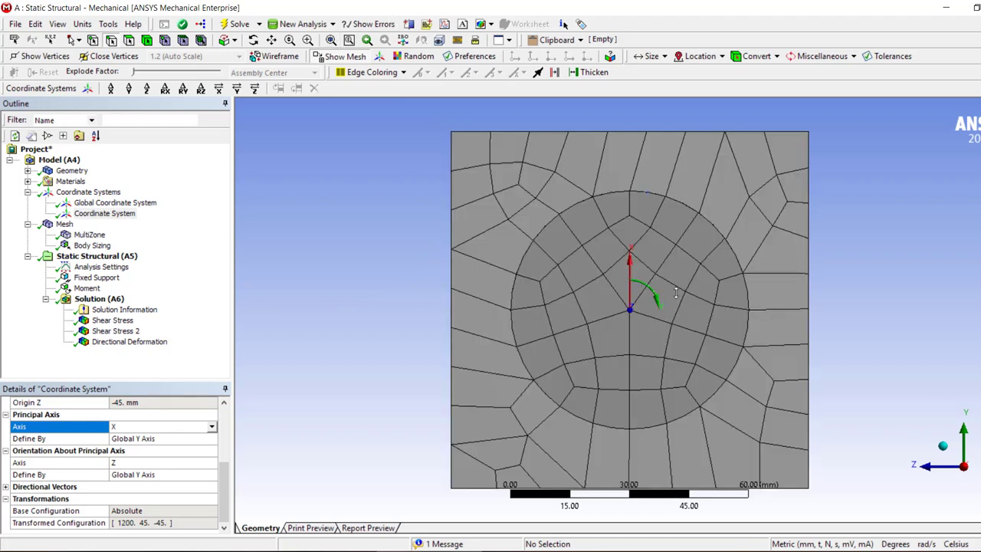
Step: Assign the new cylindrical coordinate system to the directional deformation result
left_click(129, 342)
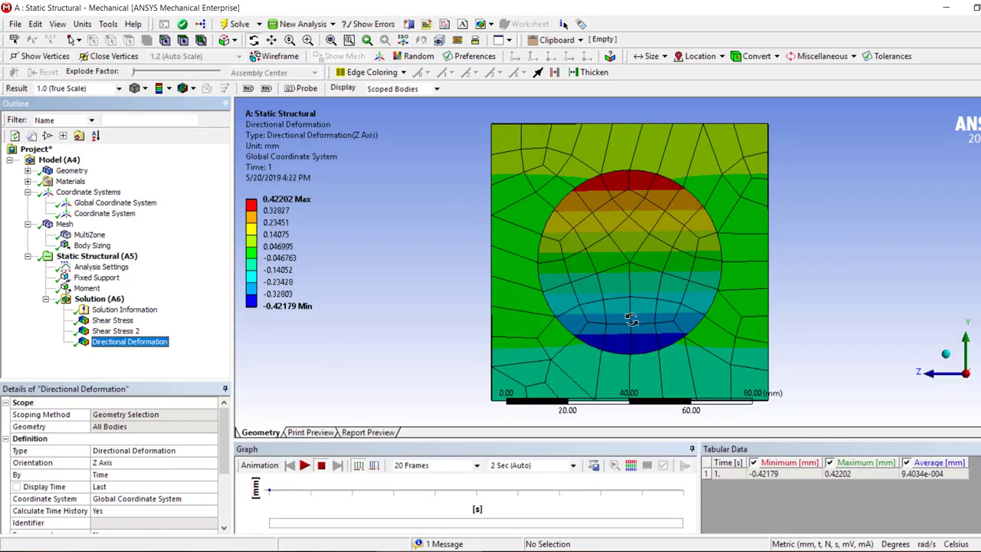
middle_click_drag(631, 316, 90, 414)
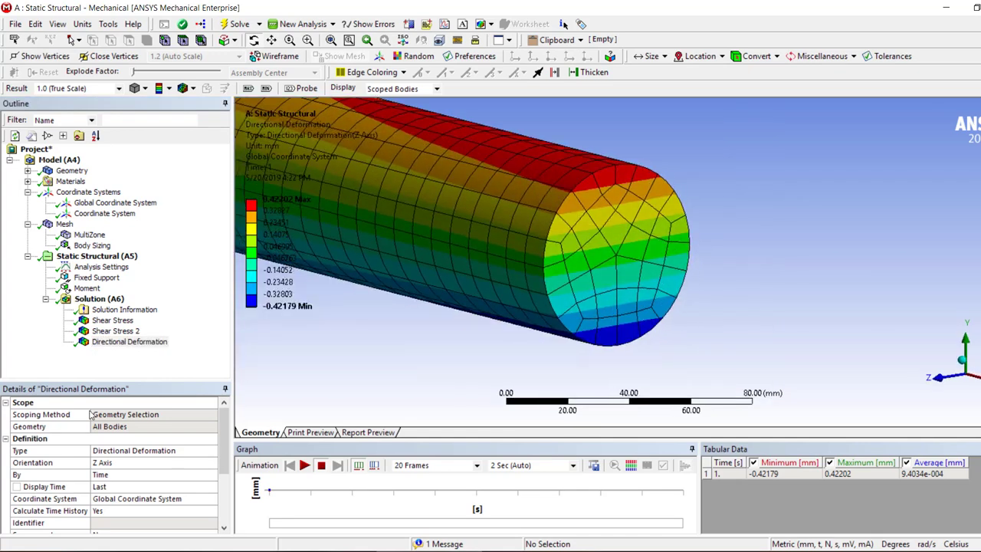
left_click(210, 499)
left_click(165, 521)
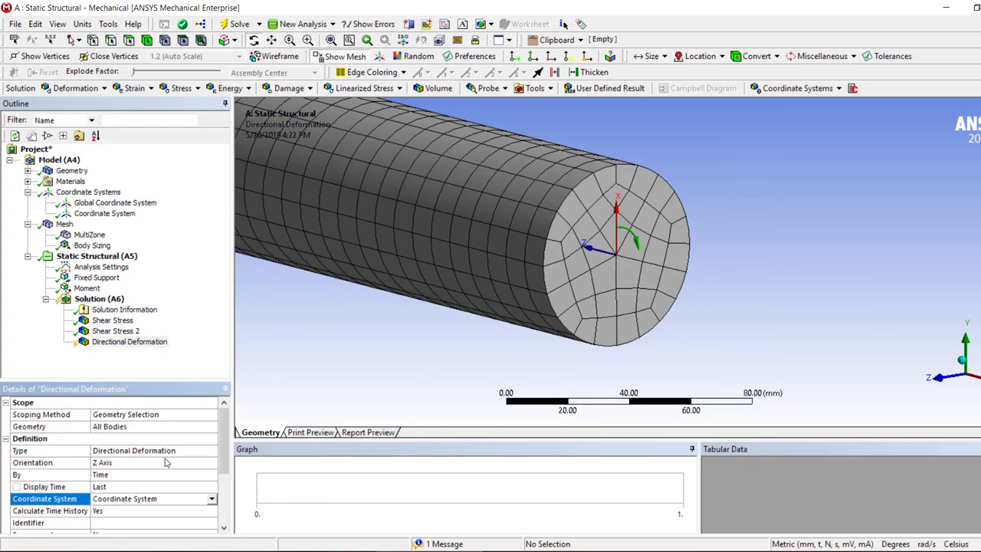
Step: Set the directional deformation's orientation to Y Axis and evaluate all results
left_click(211, 465)
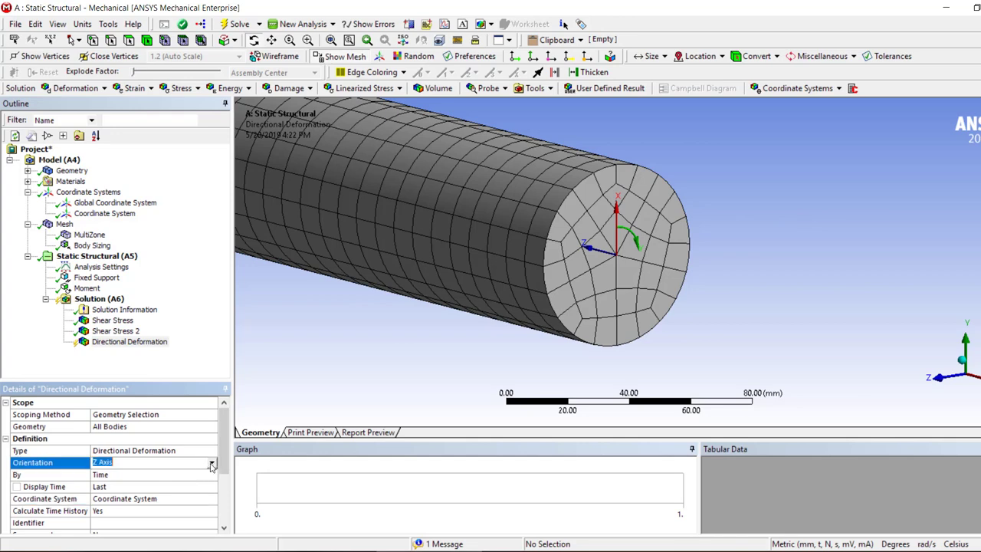
left_click(211, 465)
left_click(115, 484)
right_click(126, 342)
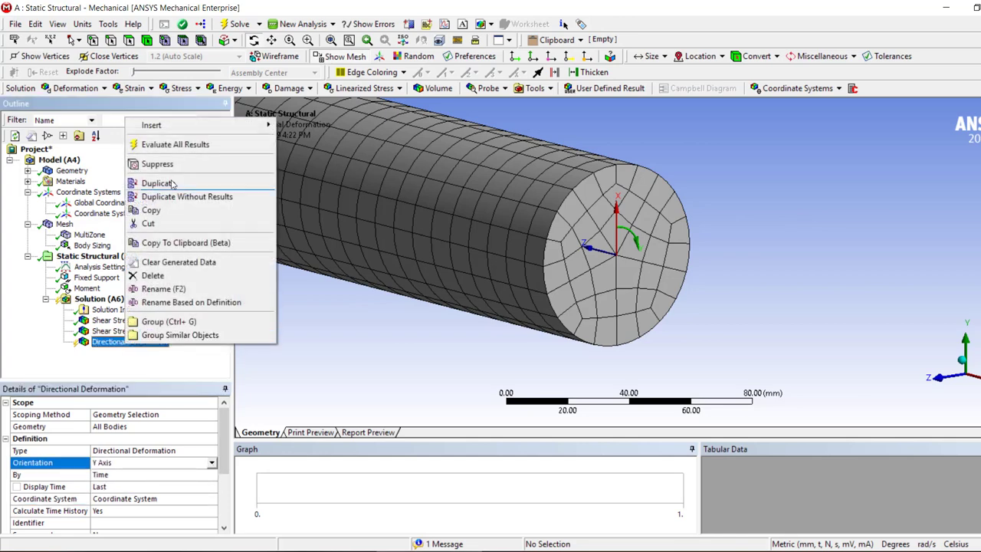
left_click(175, 144)
Step: Examine the tangential deformation contours along the circular section and on the shaft's free end face
scroll(518, 244, "down", 5)
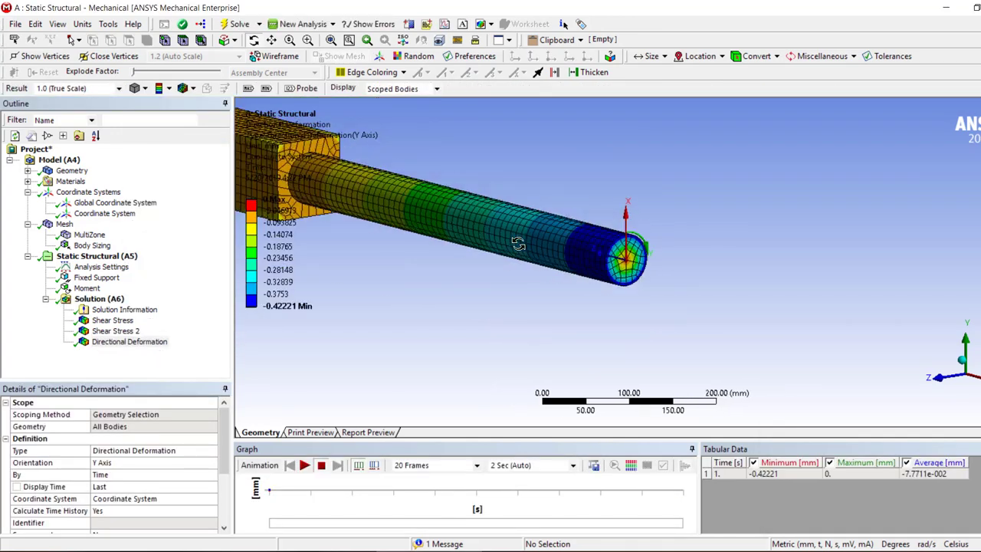
scroll(518, 244, "down", 5)
scroll(605, 276, "up", 10)
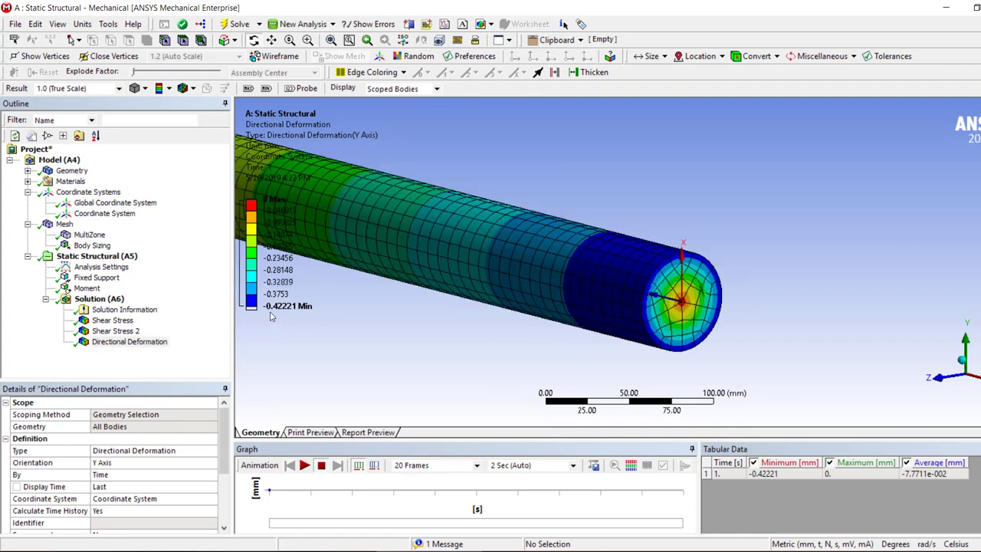
scroll(682, 322, "down", 2)
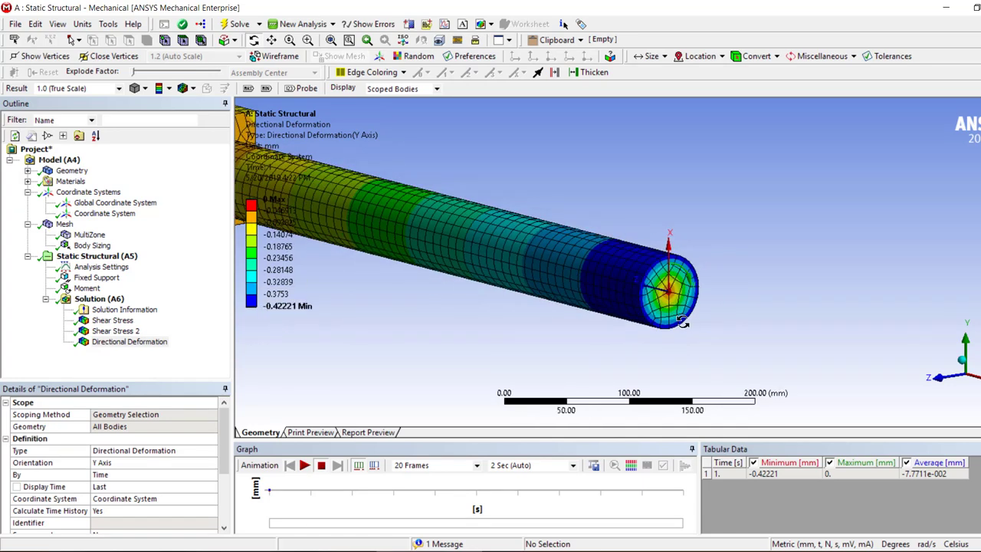
scroll(602, 344, "up", 4)
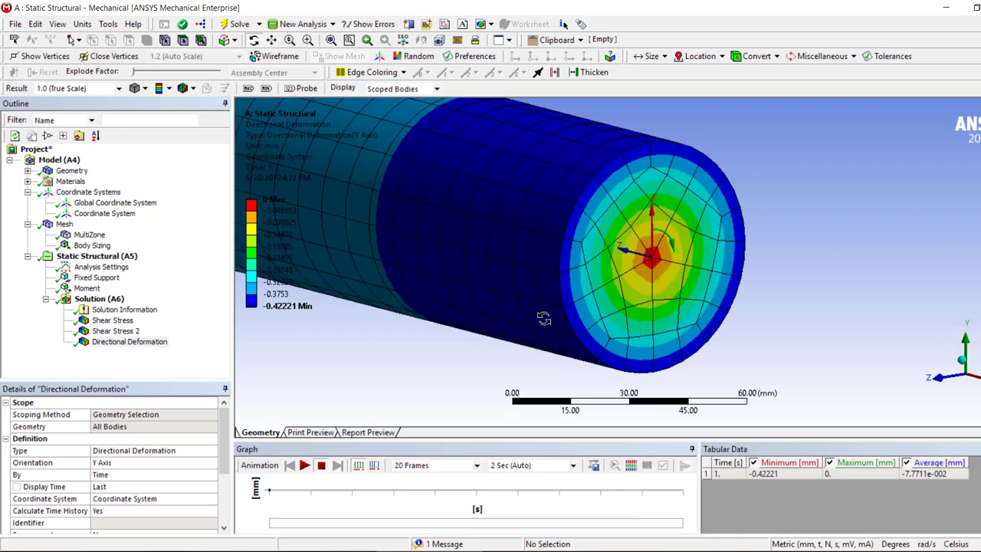
scroll(543, 318, "down", 6)
right_click_drag(654, 254, 598, 275)
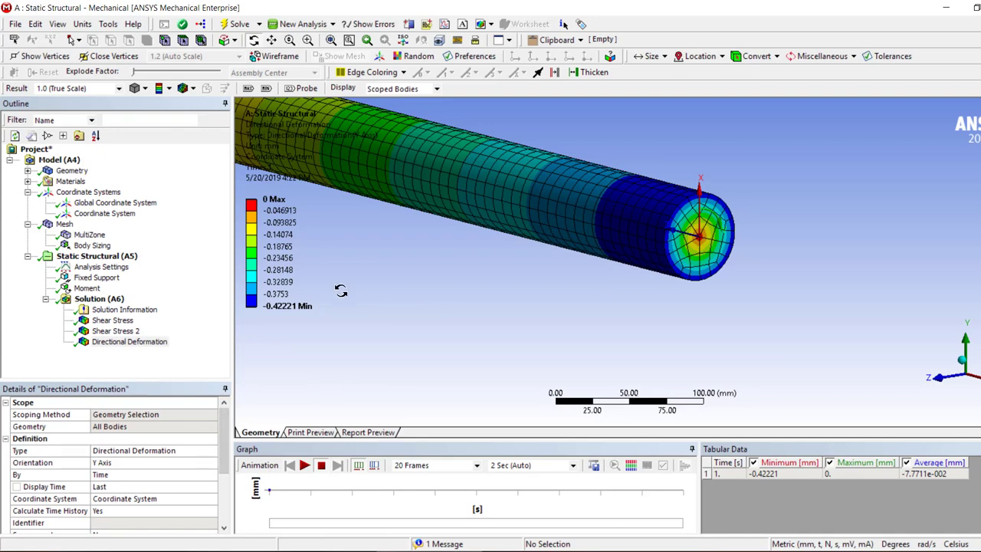
left_click_drag(520, 315, 516, 320)
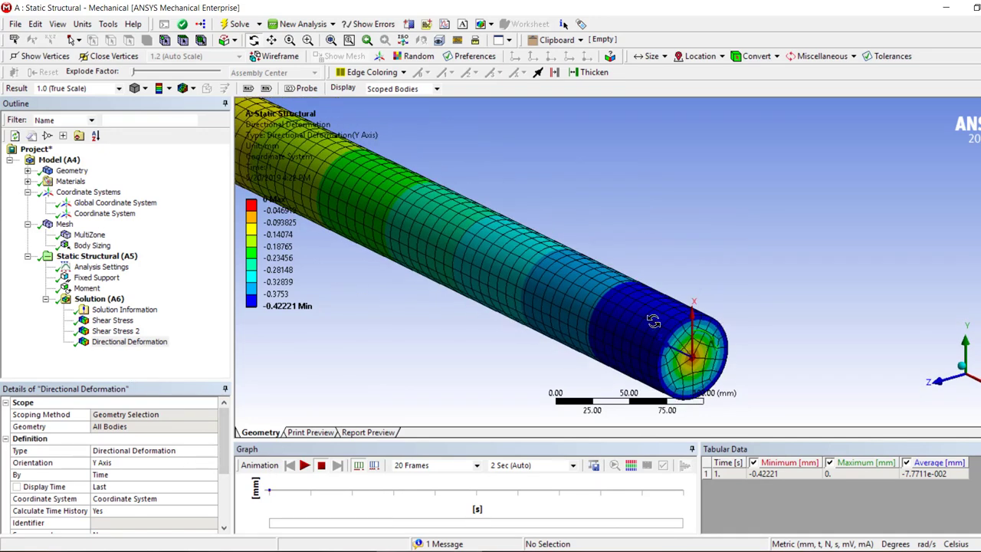
scroll(653, 322, "down", 3)
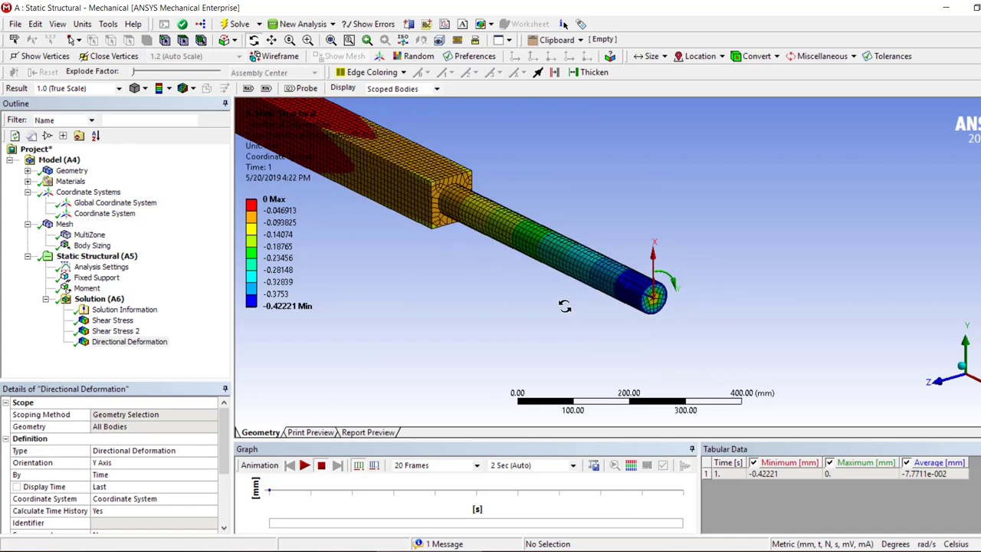